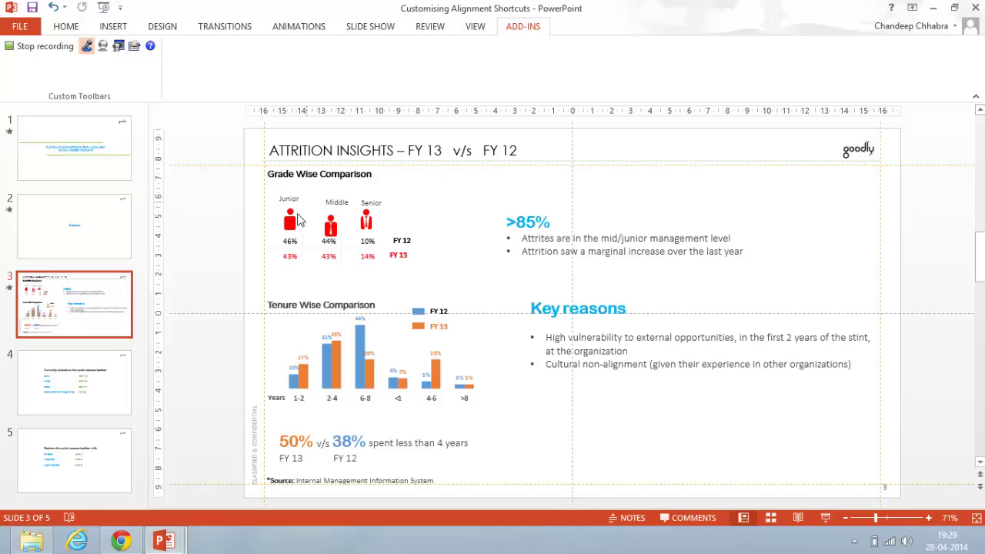
- Left-align the FY 12 and FY 13 labels beside the grade-wise comparison percentages on slide 3
click(290, 205)
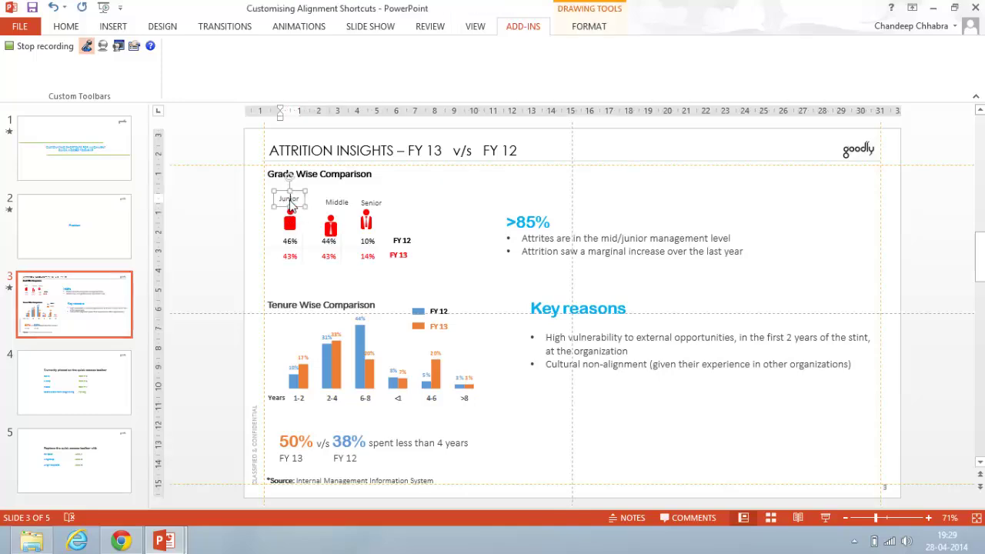
scroll(290, 205, up, 8)
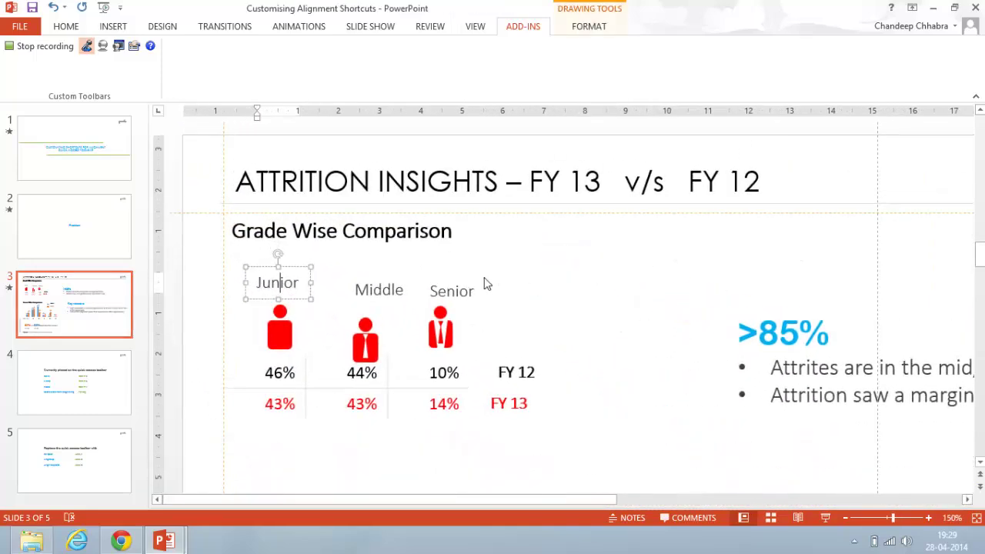
click(646, 417)
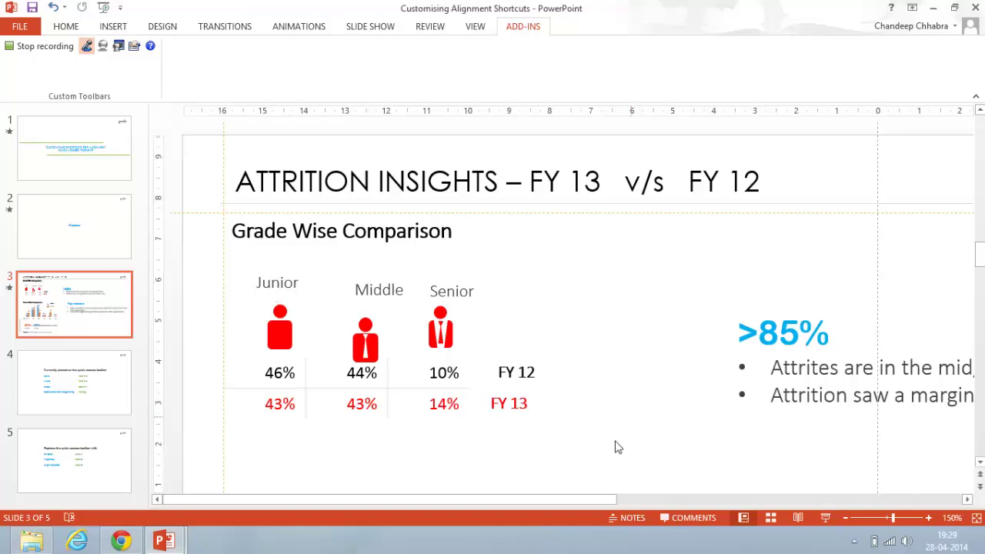
click(526, 377)
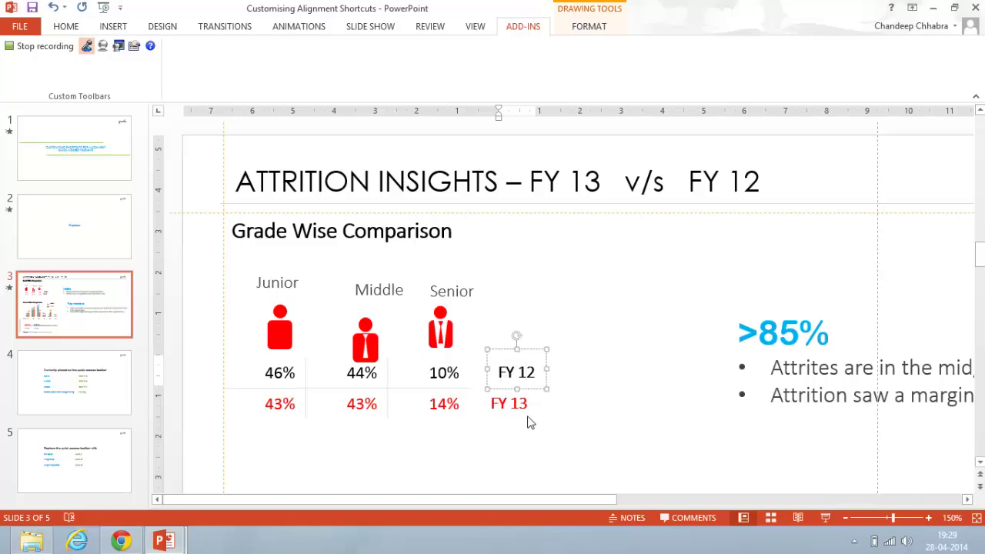
shift+click(524, 406)
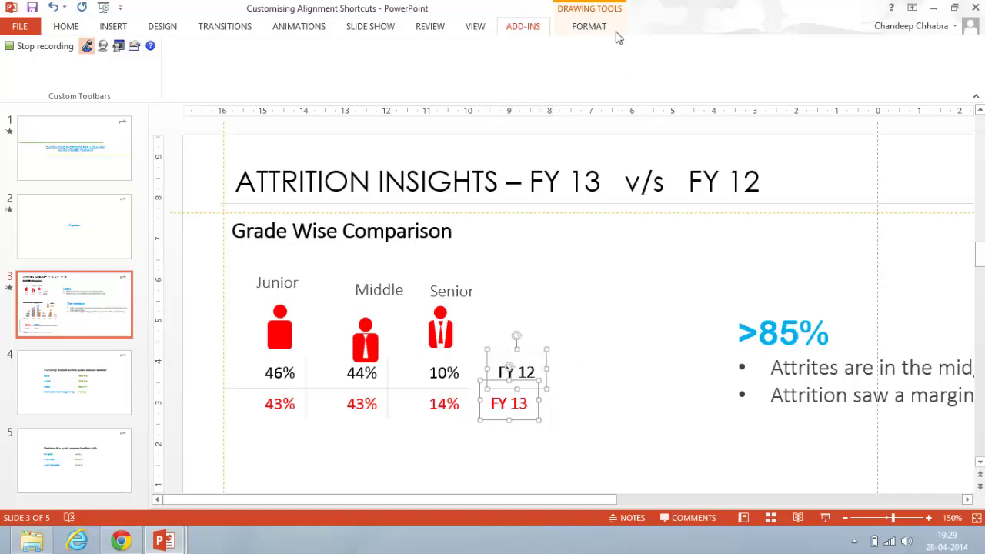
click(590, 26)
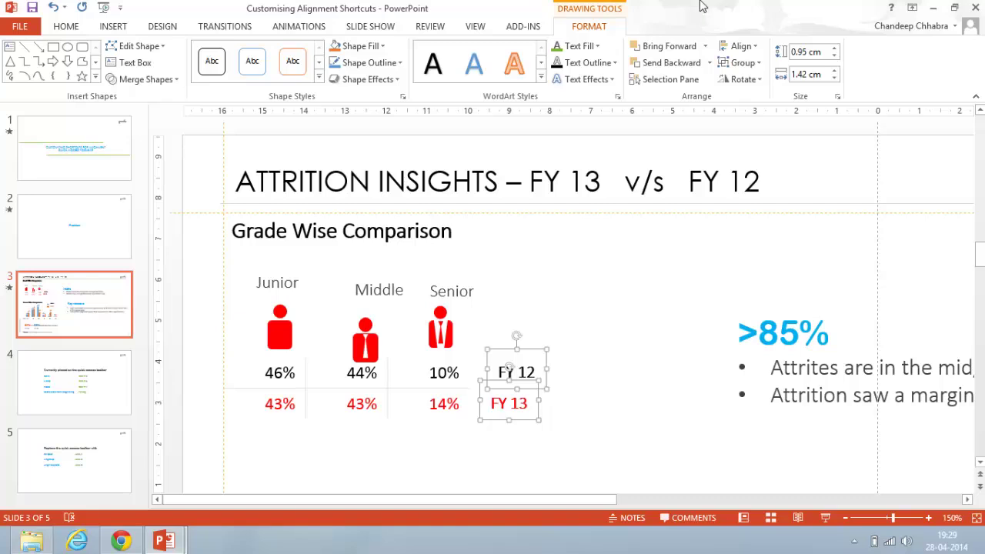
click(729, 46)
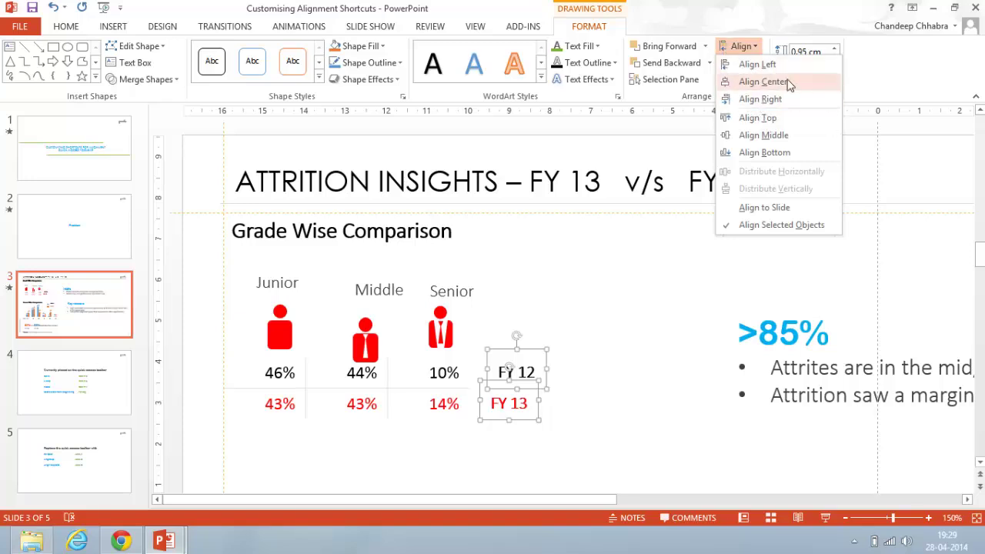
click(747, 65)
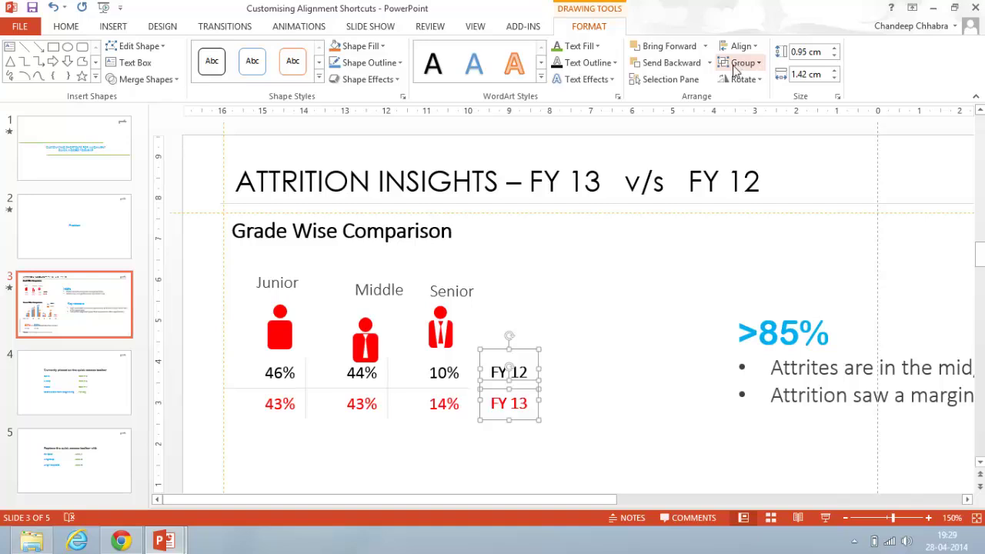
click(604, 458)
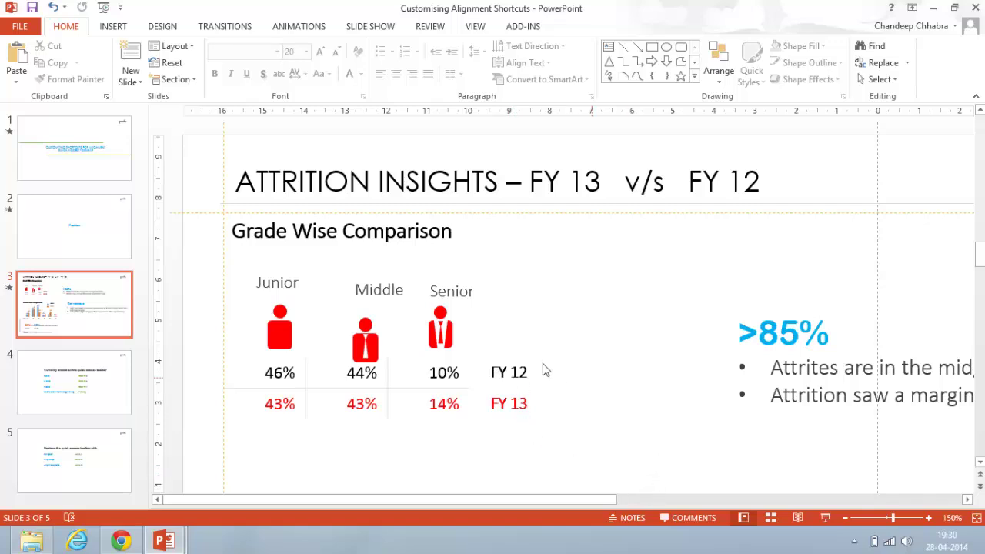
- Examine the alignment options available for the FY 12 and FY 13 labels in the grade-wise comparison
scroll(613, 415, down, 2)
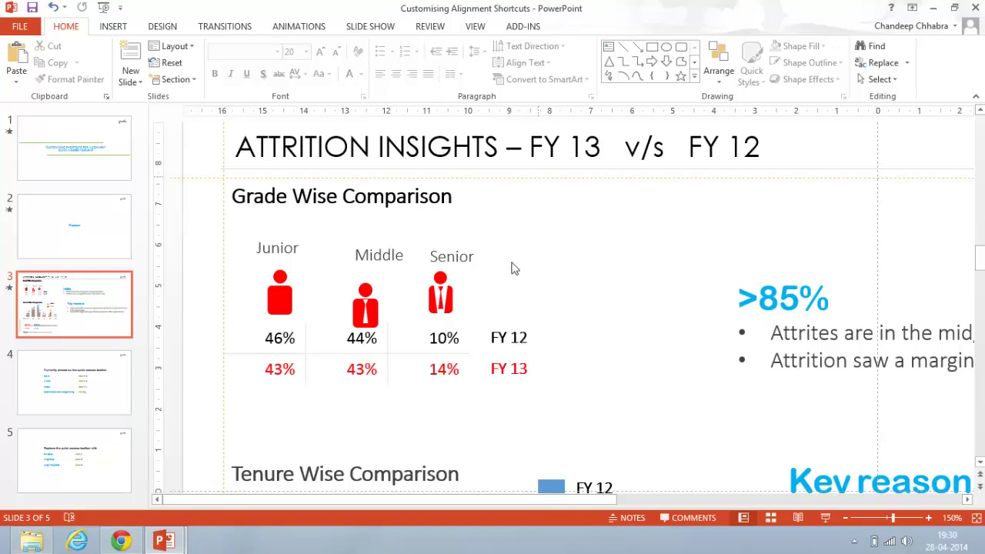
click(501, 339)
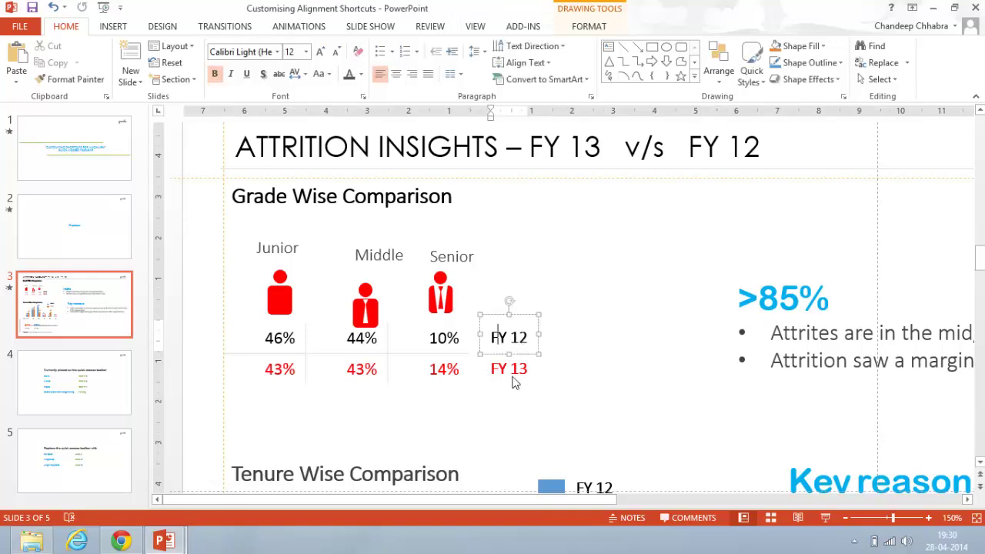
click(604, 28)
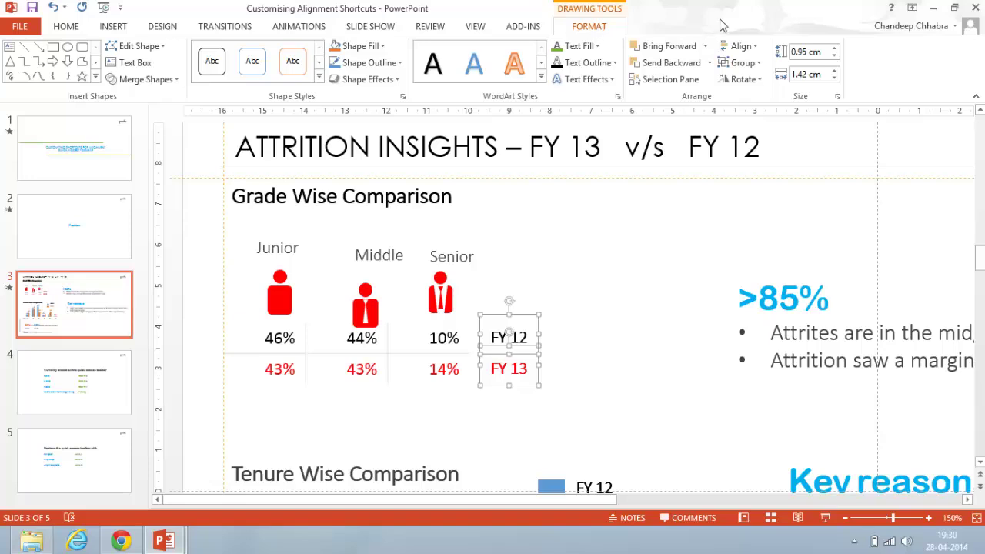
click(748, 48)
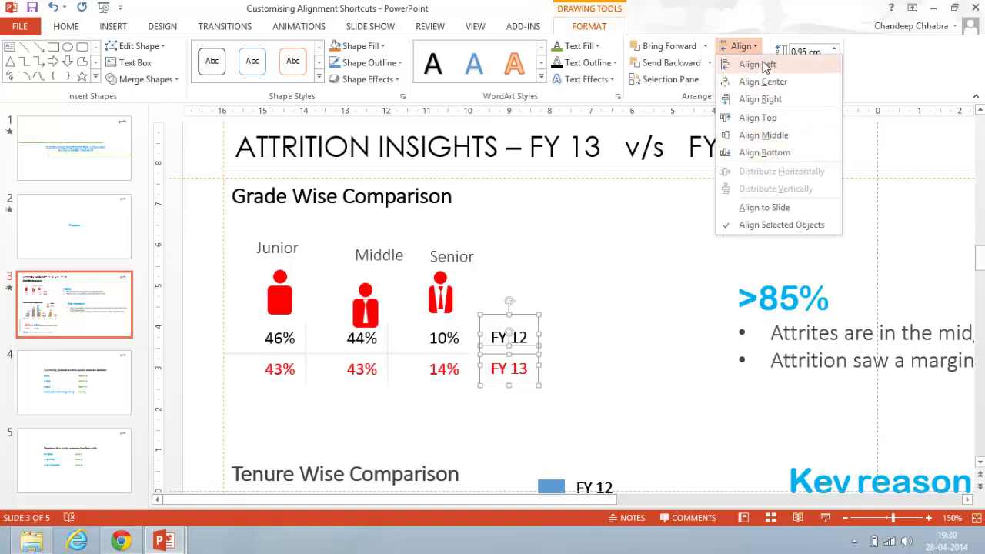
key(Escape)
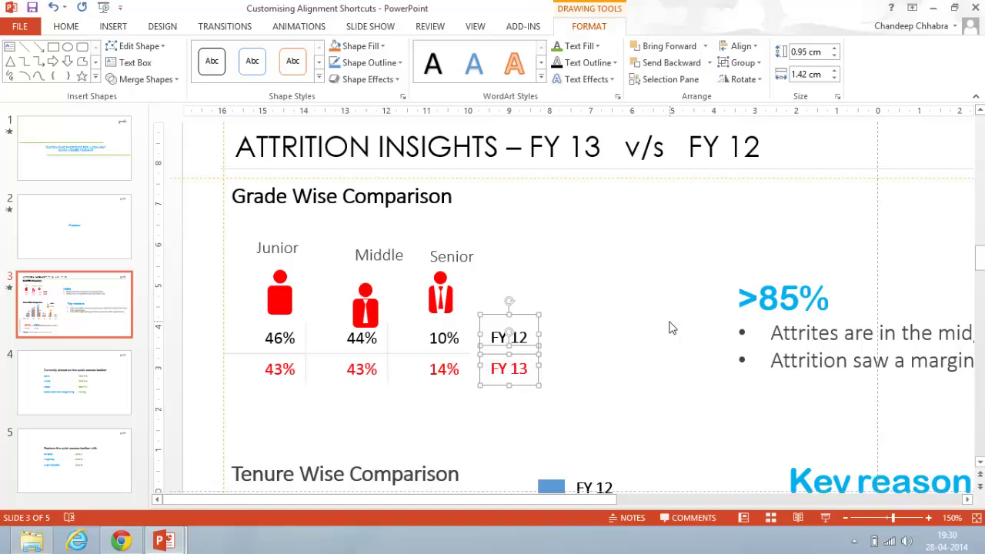
click(670, 325)
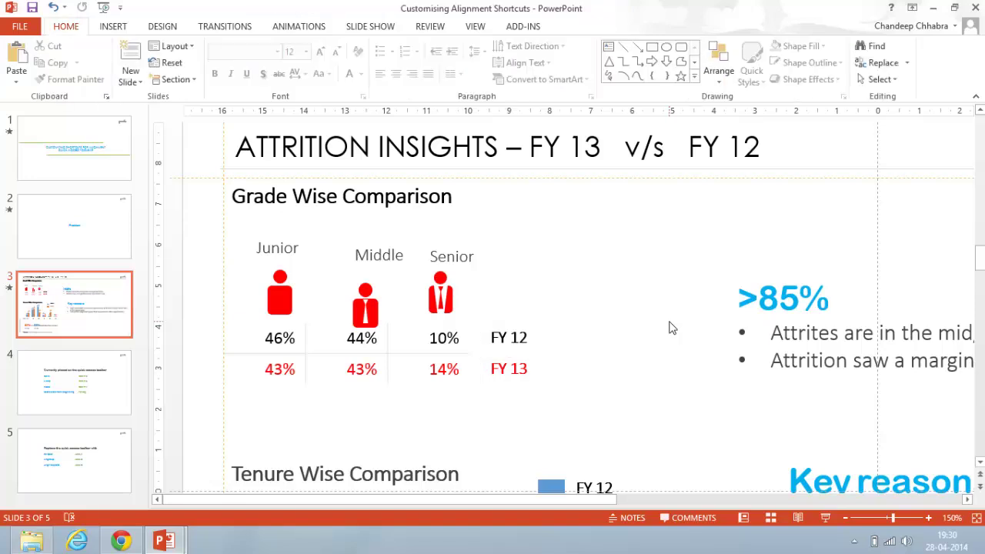
click(521, 336)
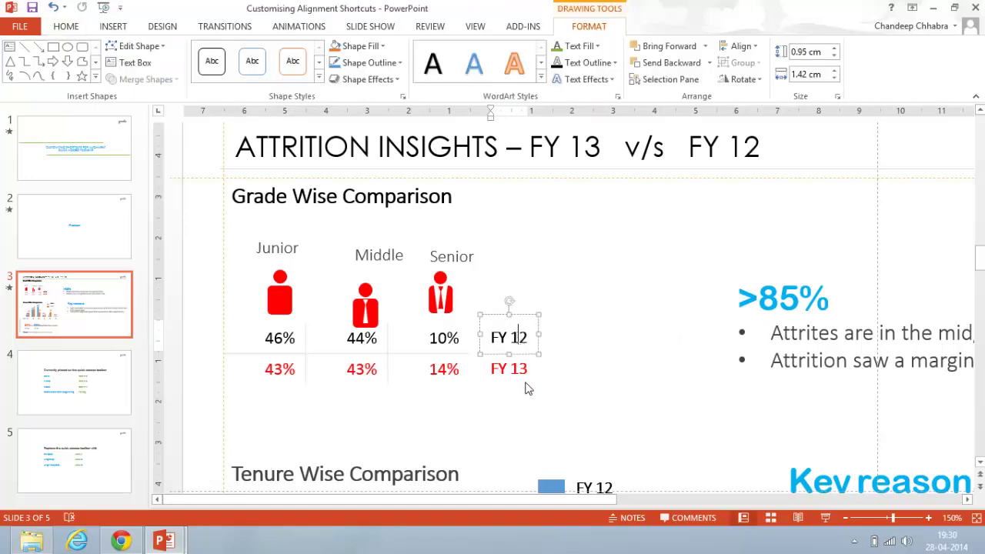
shift+click(528, 378)
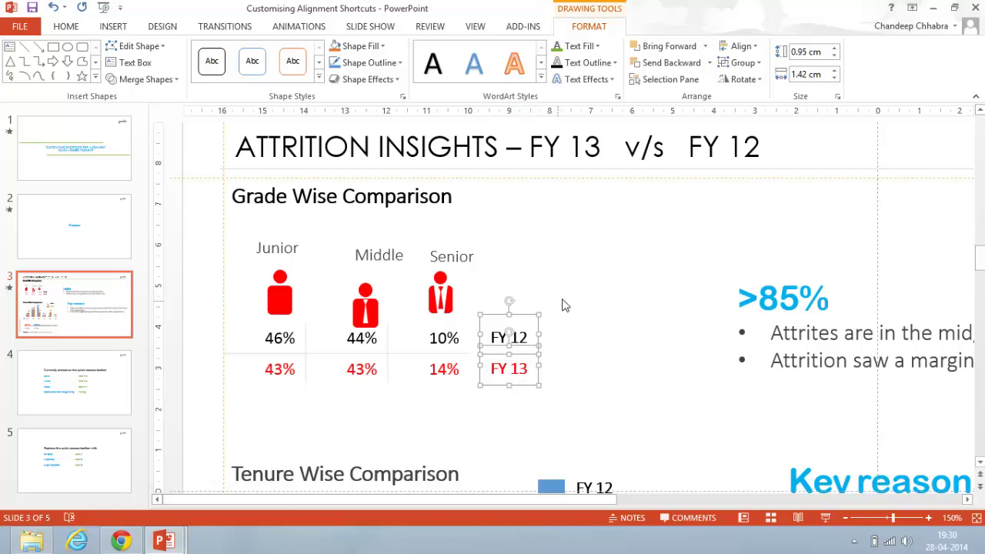
click(67, 27)
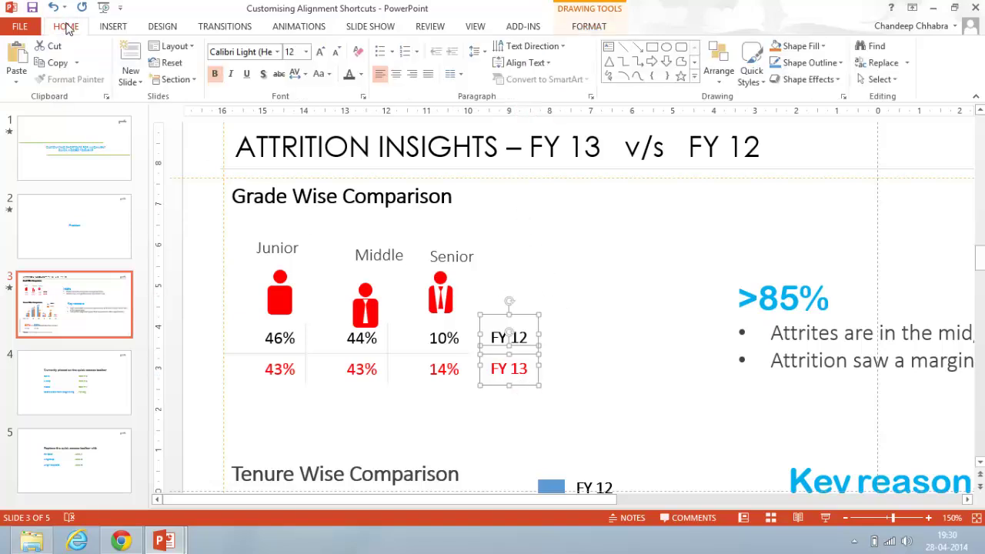
click(592, 27)
click(748, 47)
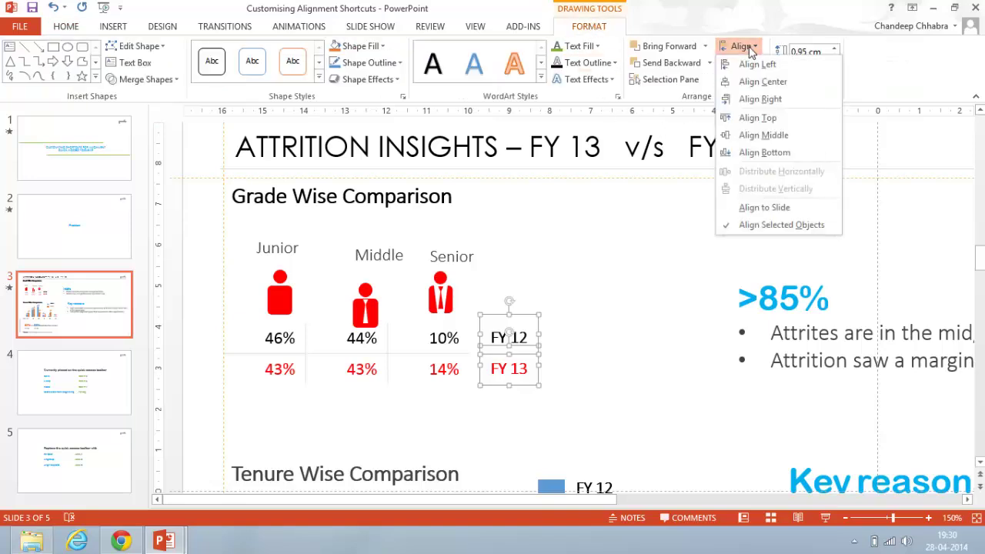
click(657, 353)
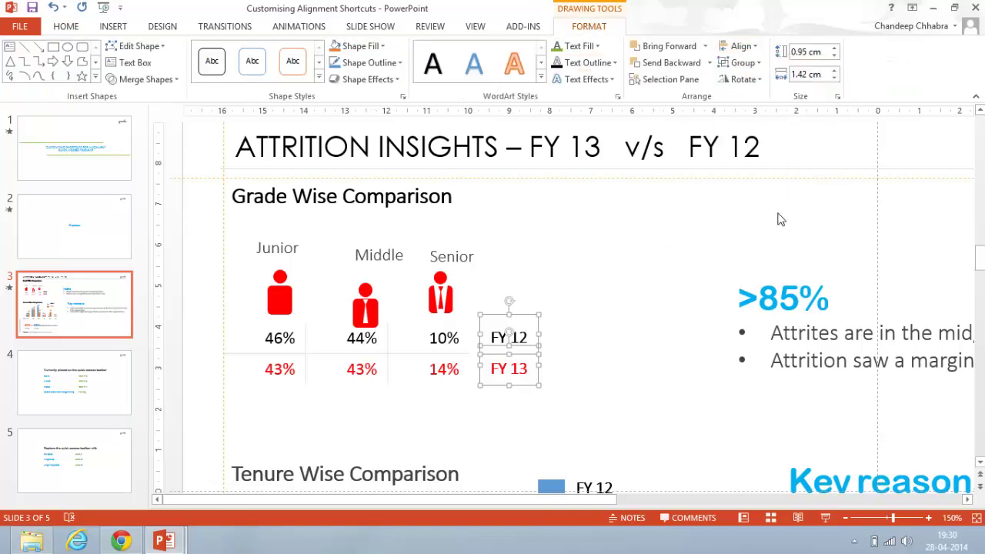
click(722, 46)
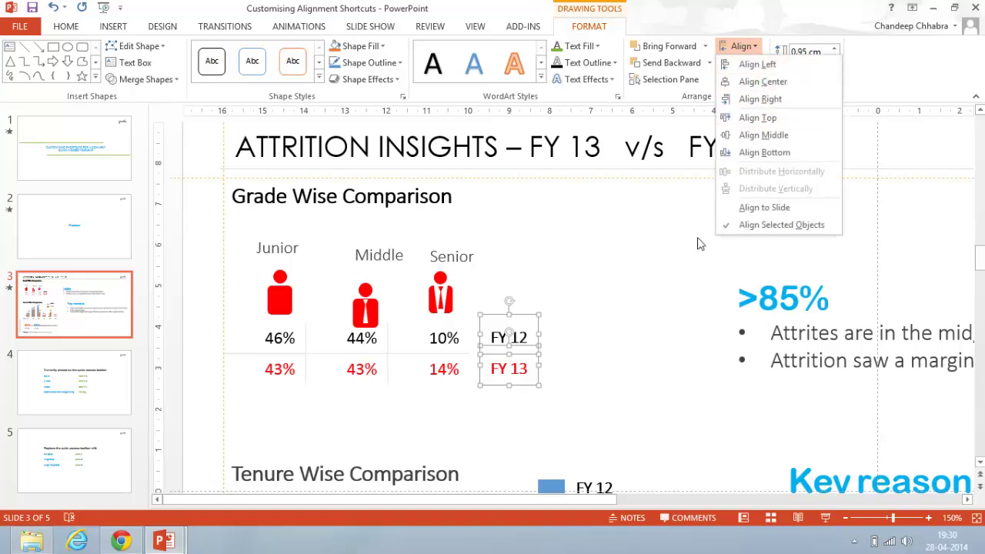
click(636, 369)
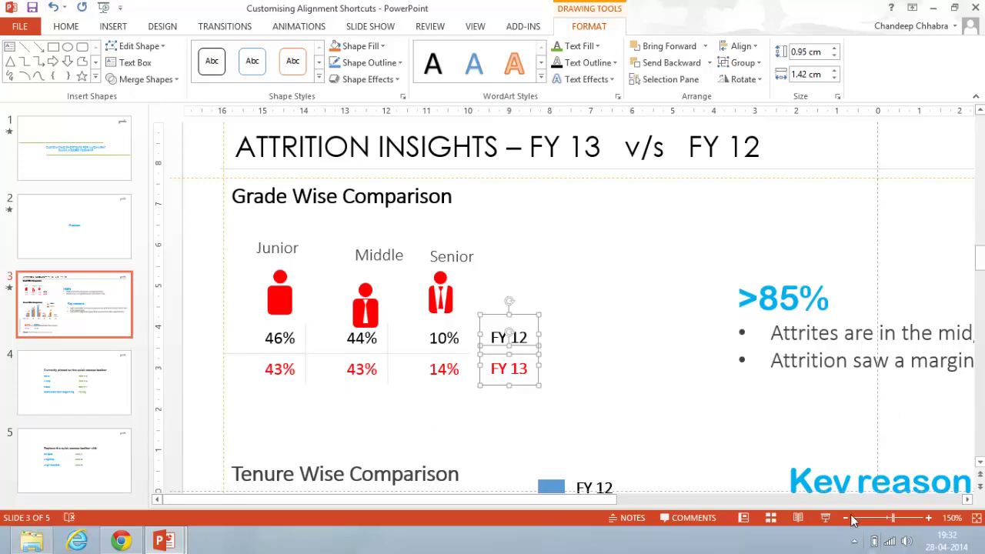
- View slides 4 and 5, covering the current quick access toolbar commands and their replacements
scroll(670, 392, down, 5)
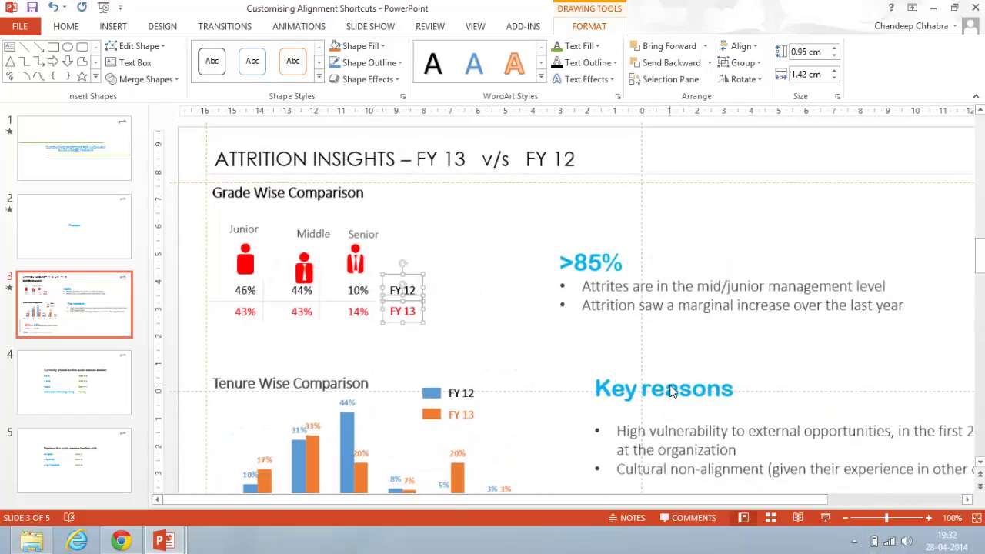
click(68, 369)
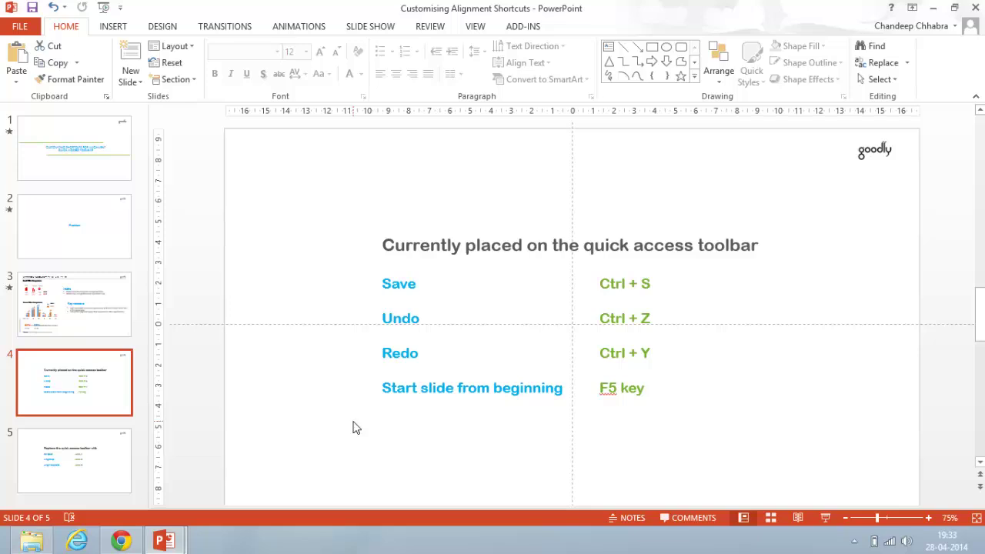
click(75, 469)
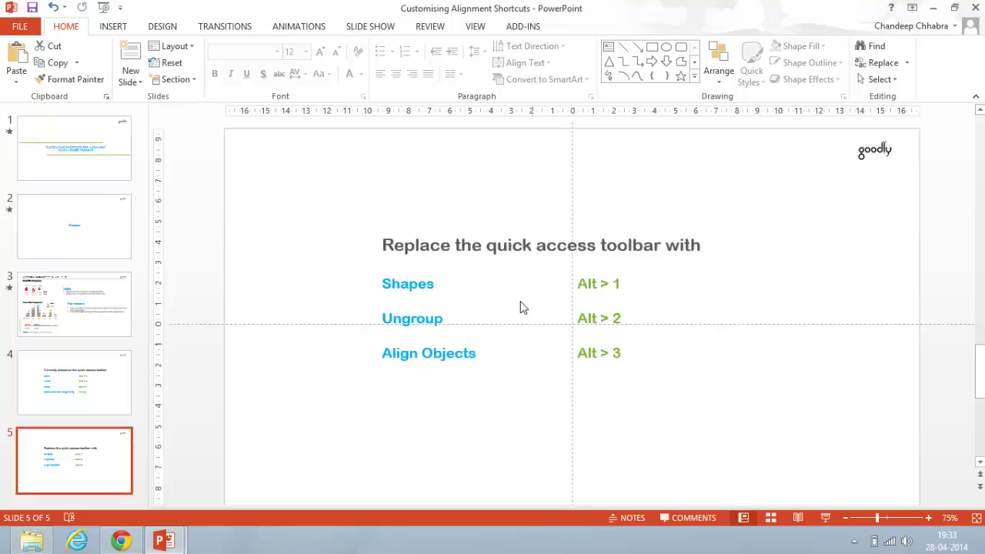
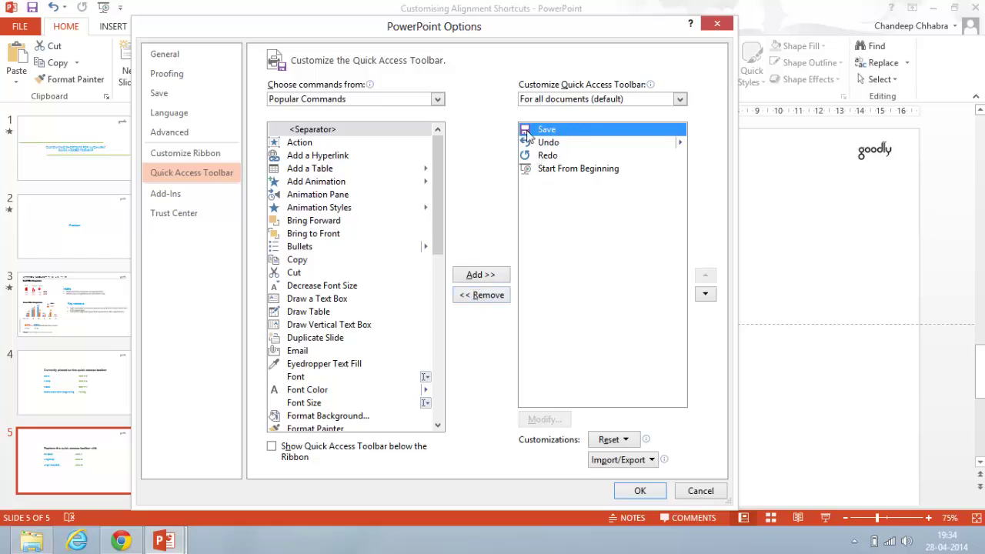
- Remove Save, Undo, Redo and Start From Beginning from the Quick Access Toolbar for all documents
click(473, 296)
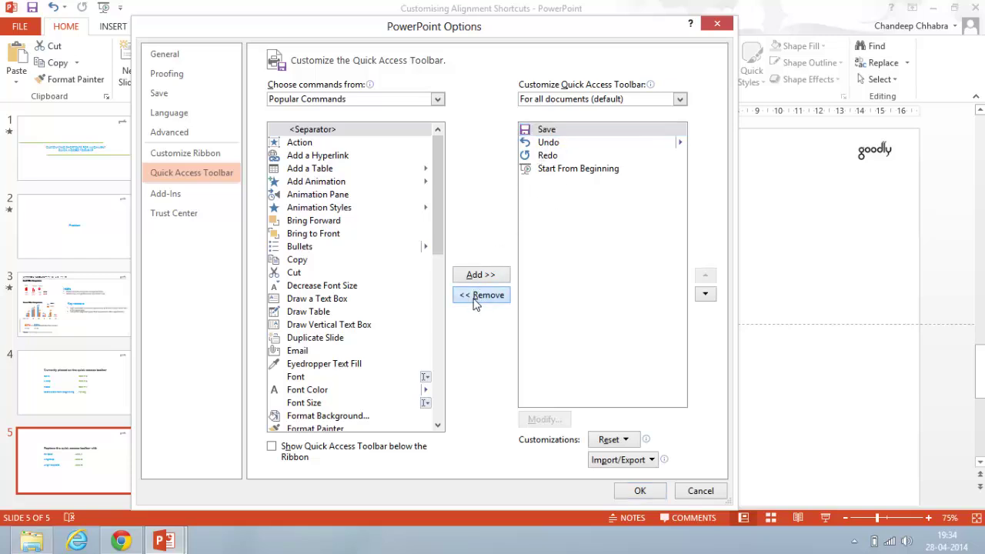
click(556, 132)
click(488, 294)
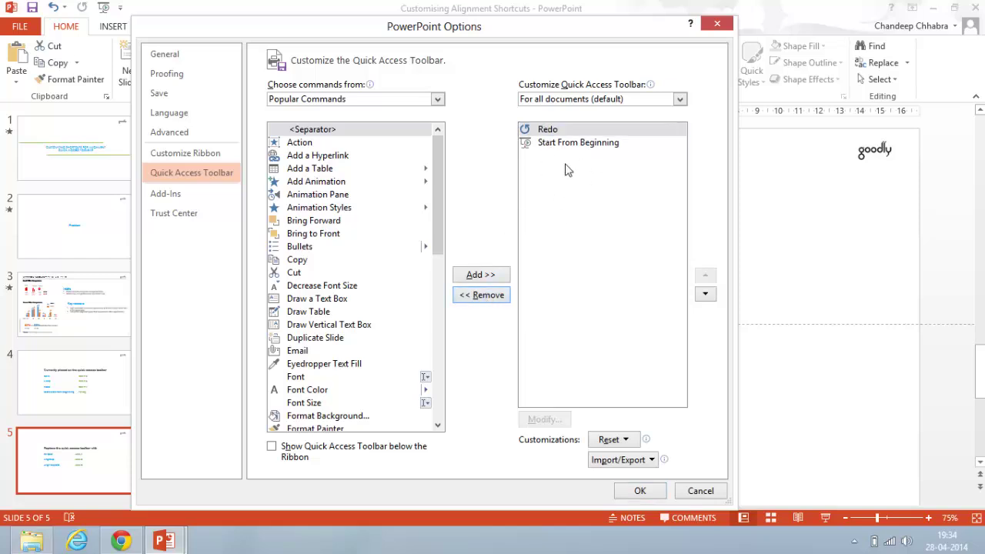
click(568, 131)
click(487, 297)
click(562, 132)
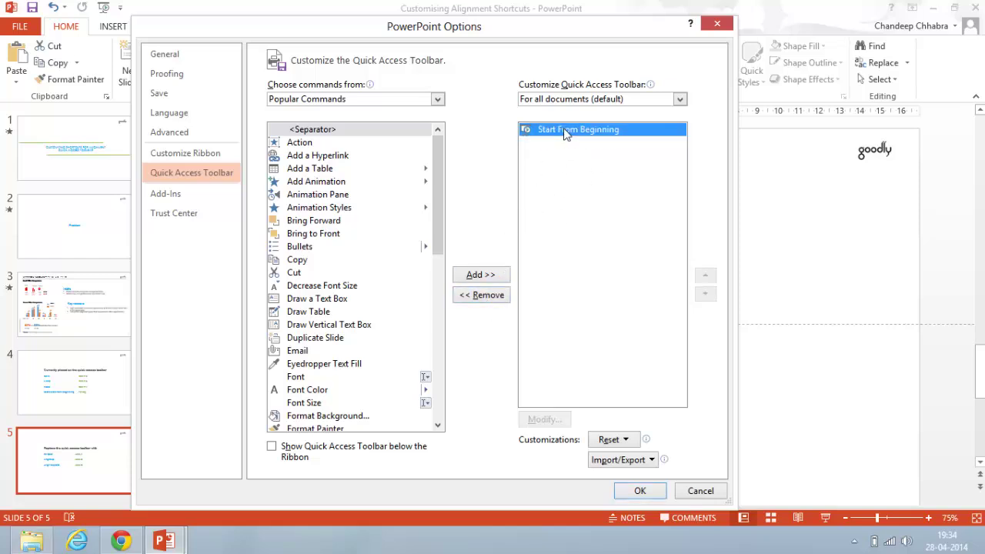
click(481, 295)
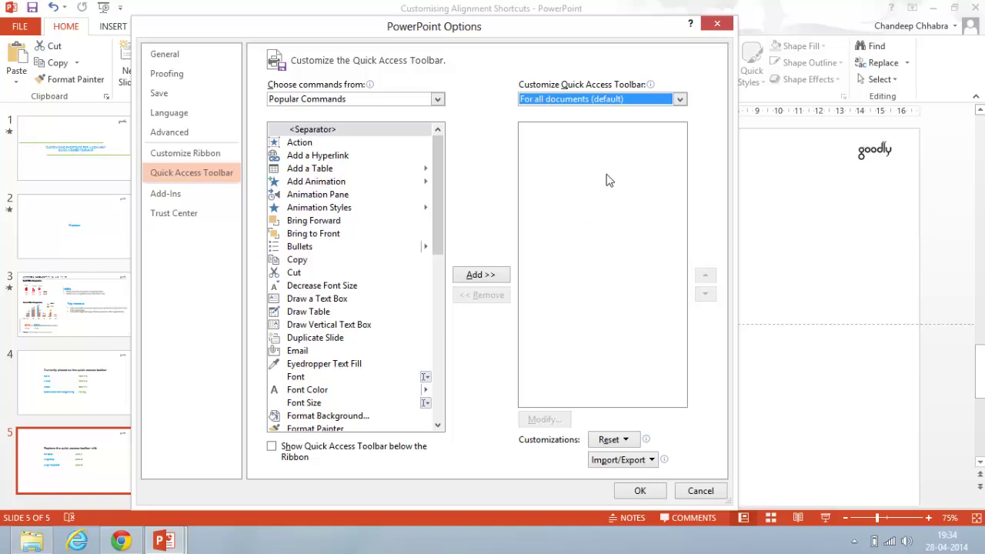
- List all PowerPoint commands as the source for adding to the Quick Access Toolbar, after checking the replacement list on slide 5
drag(576, 34, 657, 387)
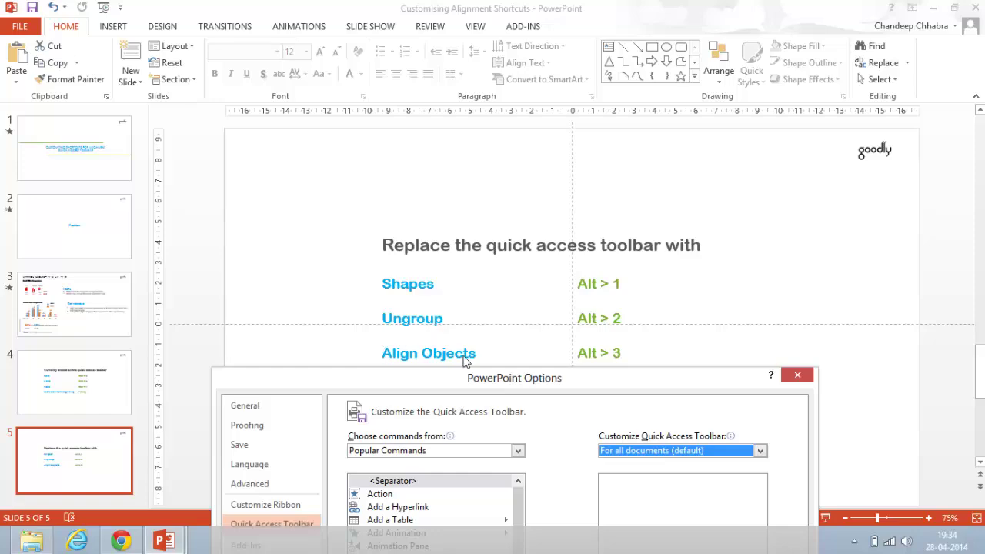
drag(451, 377, 458, 77)
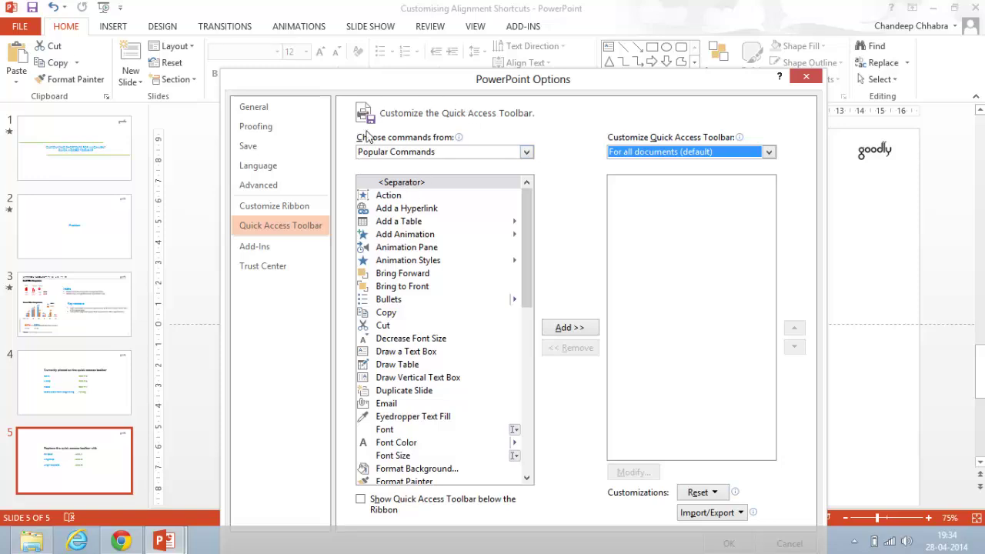
click(415, 154)
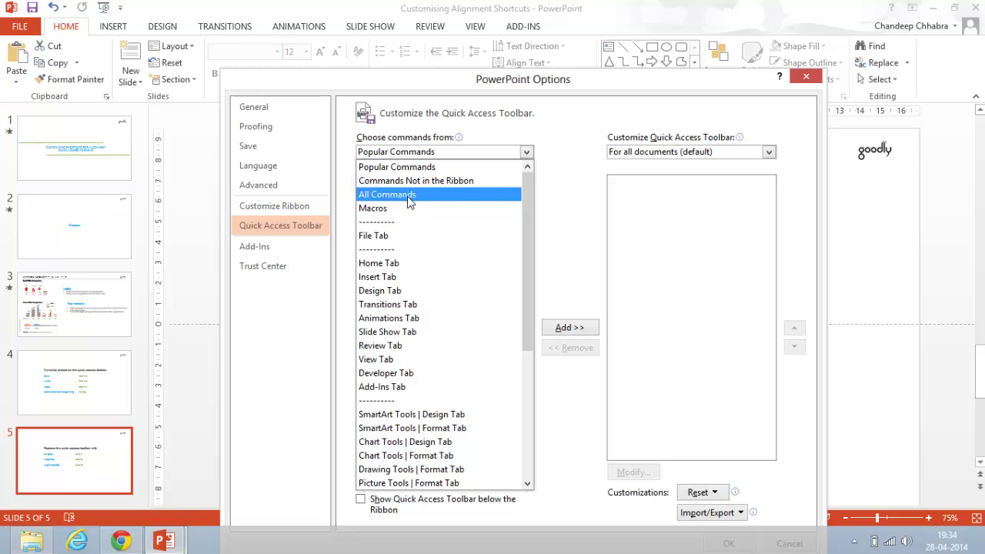
click(408, 198)
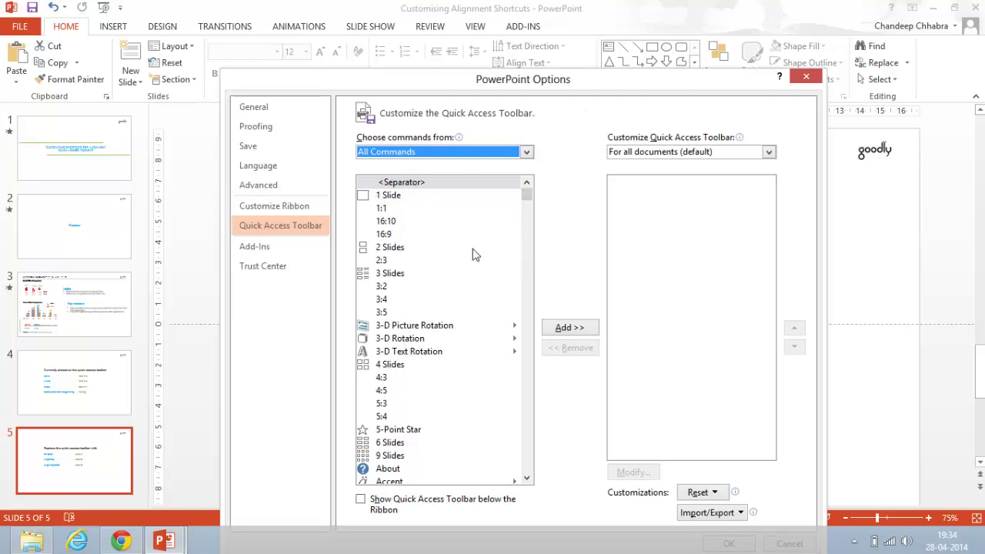
- Add the Shapes command that opens the shape gallery to the Quick Access Toolbar for all documents
click(420, 339)
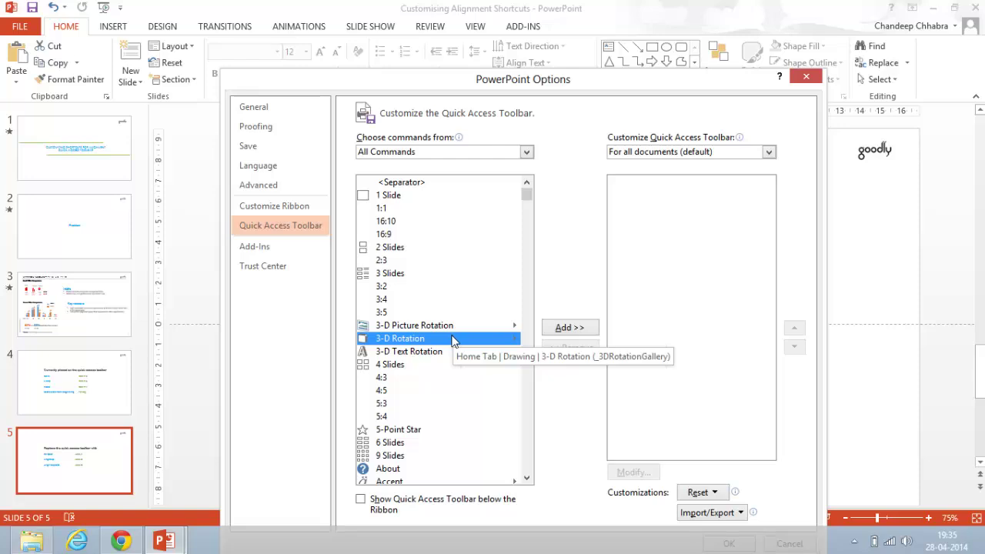
key(s)
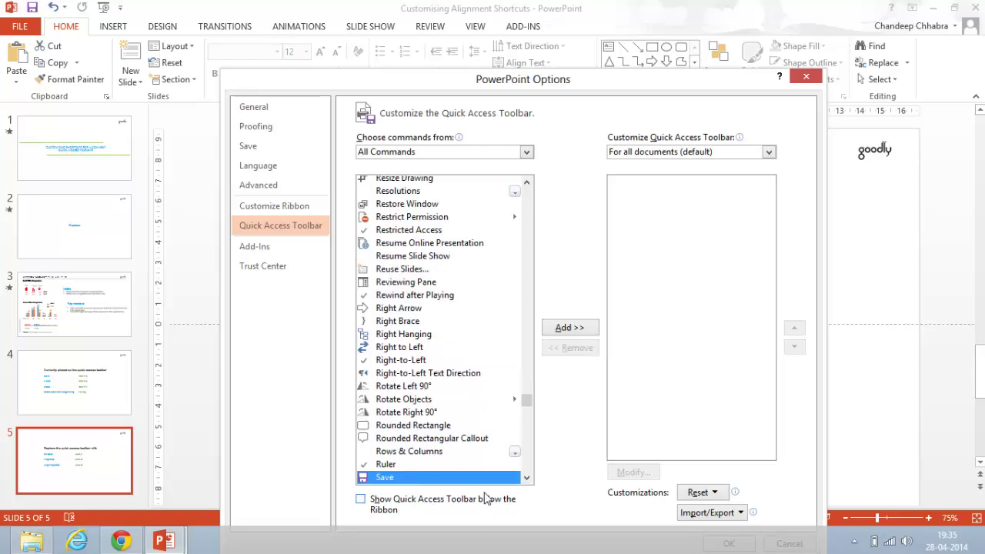
scroll(526, 482, down, 7)
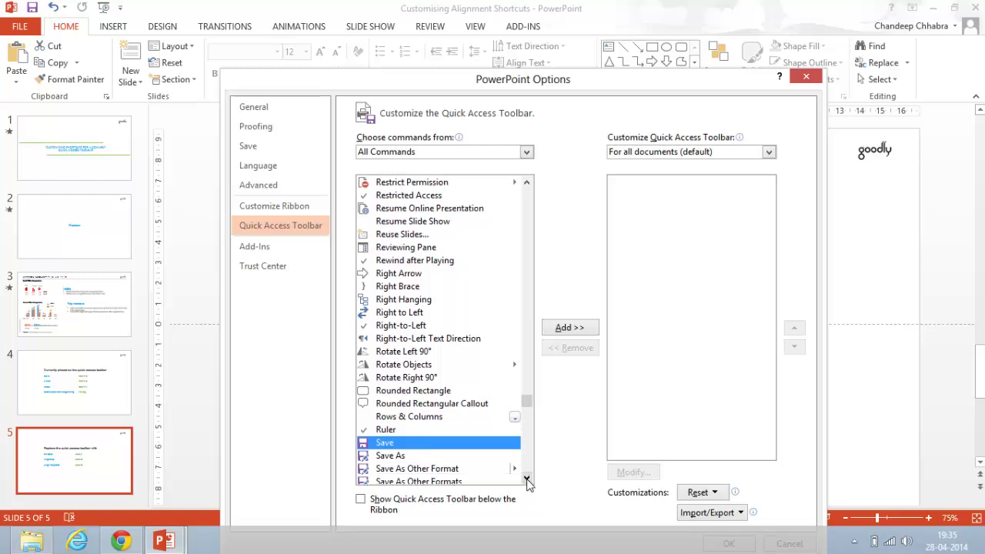
scroll(528, 482, down, 5)
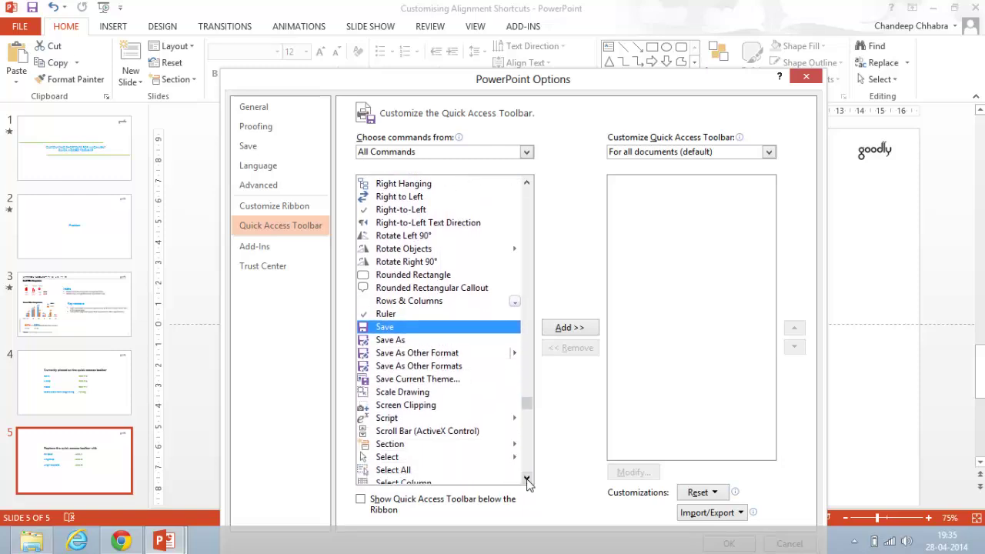
drag(526, 402, 526, 416)
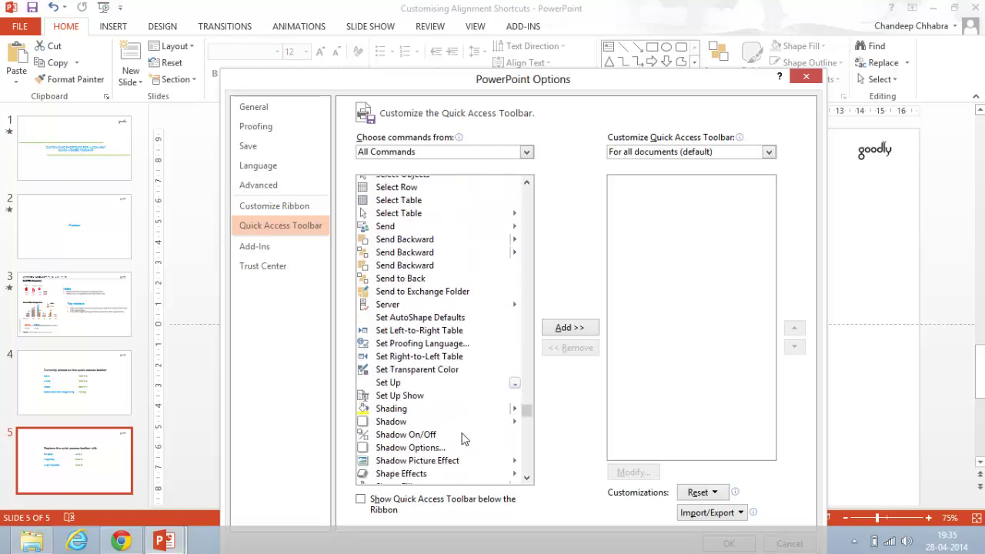
click(526, 479)
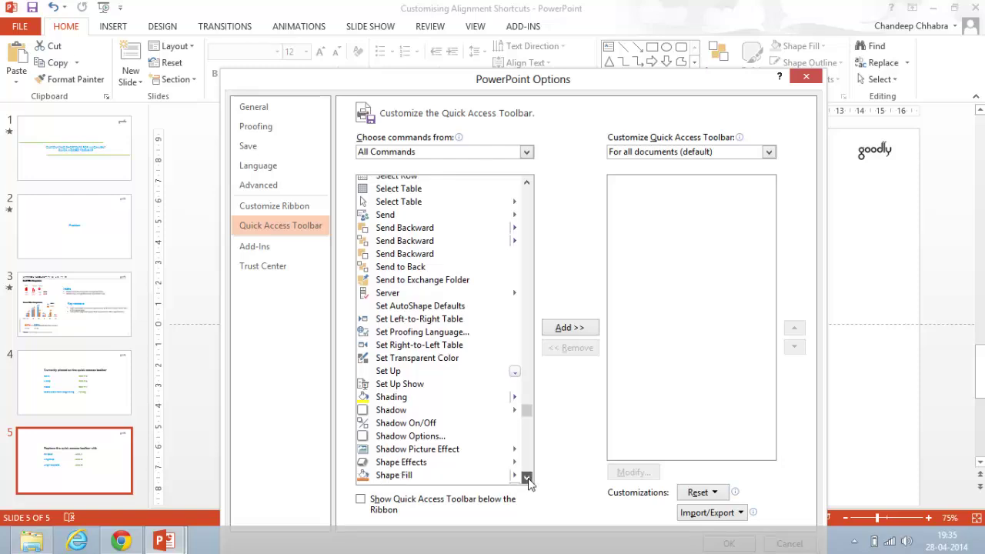
click(526, 479)
click(526, 478)
click(527, 478)
click(527, 478)
click(527, 479)
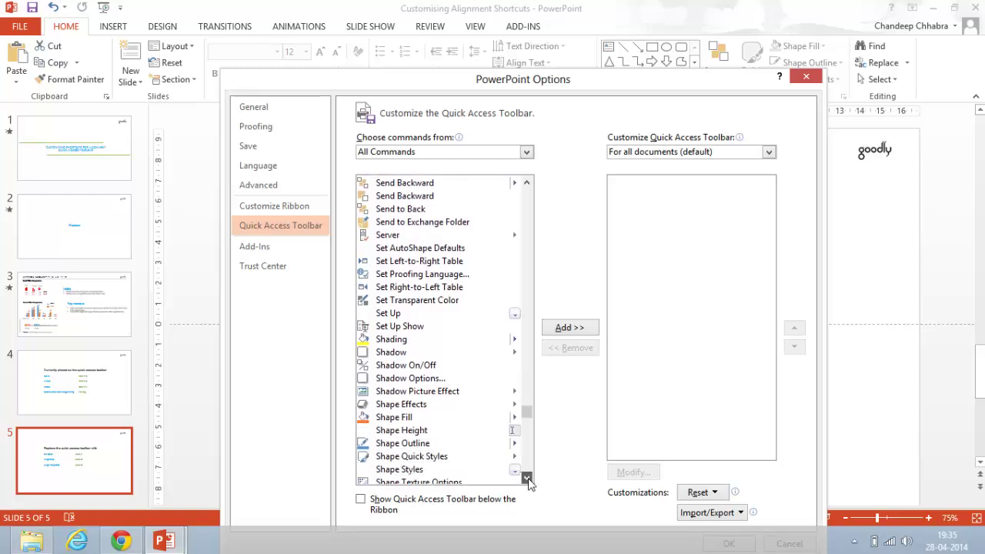
click(526, 479)
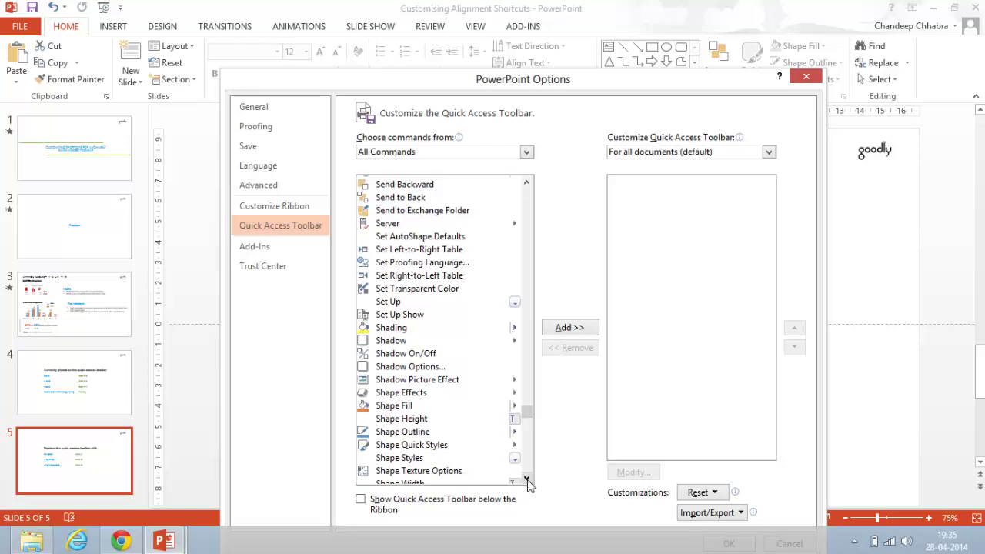
click(526, 479)
click(527, 478)
click(527, 478)
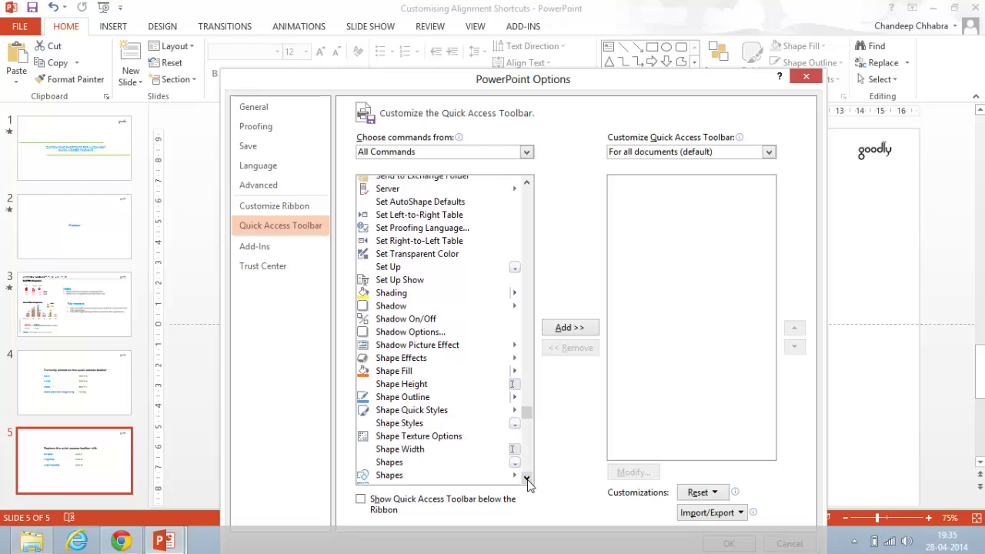
click(527, 478)
click(527, 479)
click(526, 479)
click(527, 479)
click(527, 479)
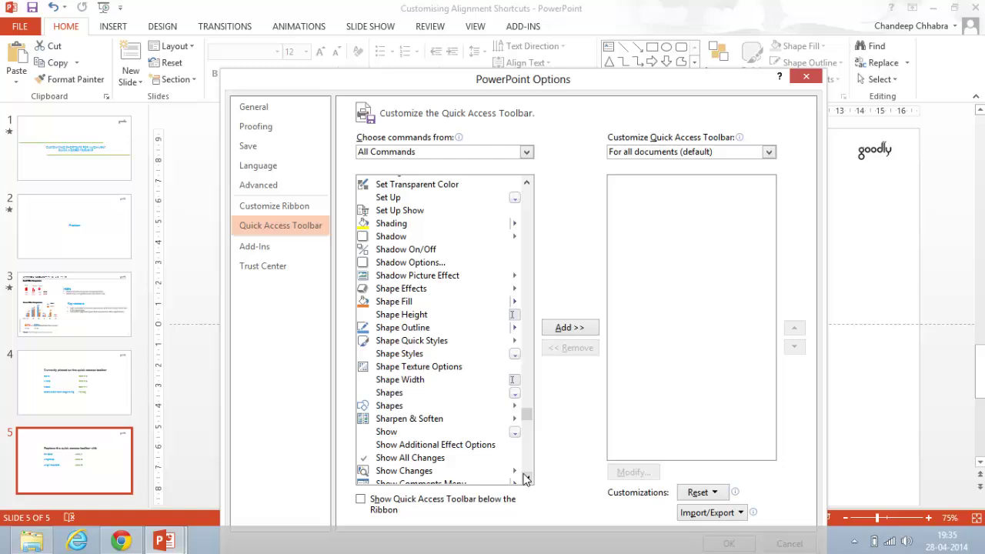
click(389, 407)
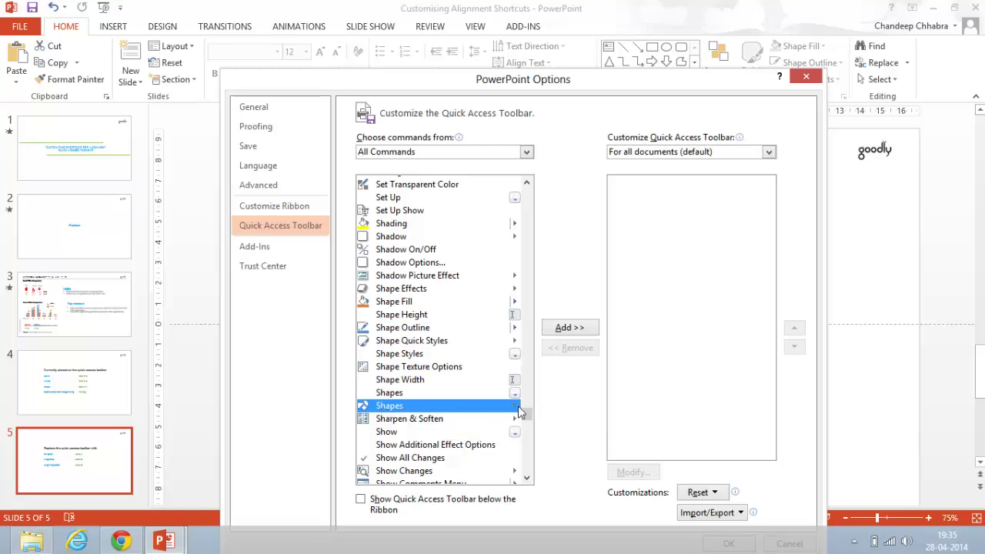
click(567, 327)
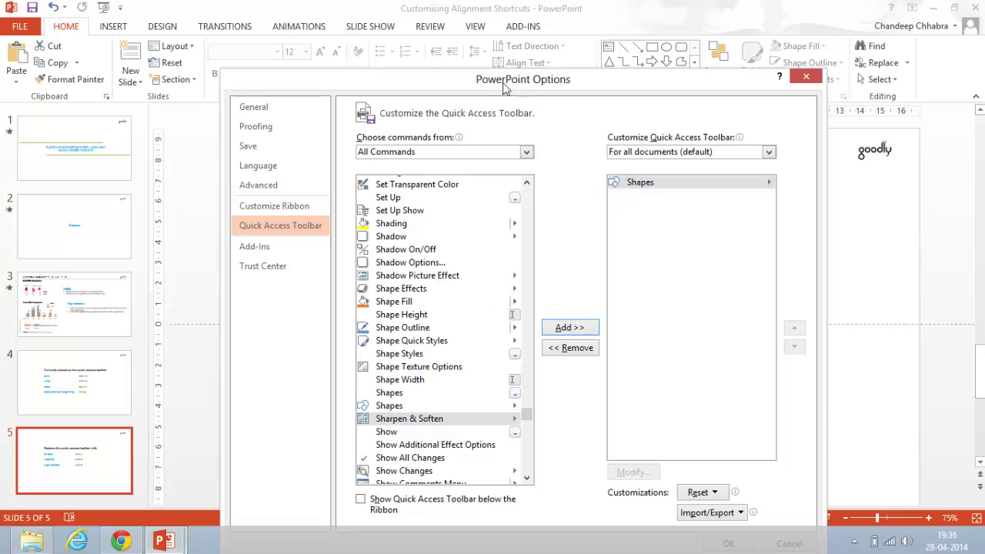
- Add the Ungroup command to the Quick Access Toolbar below Shapes
drag(506, 90, 464, 83)
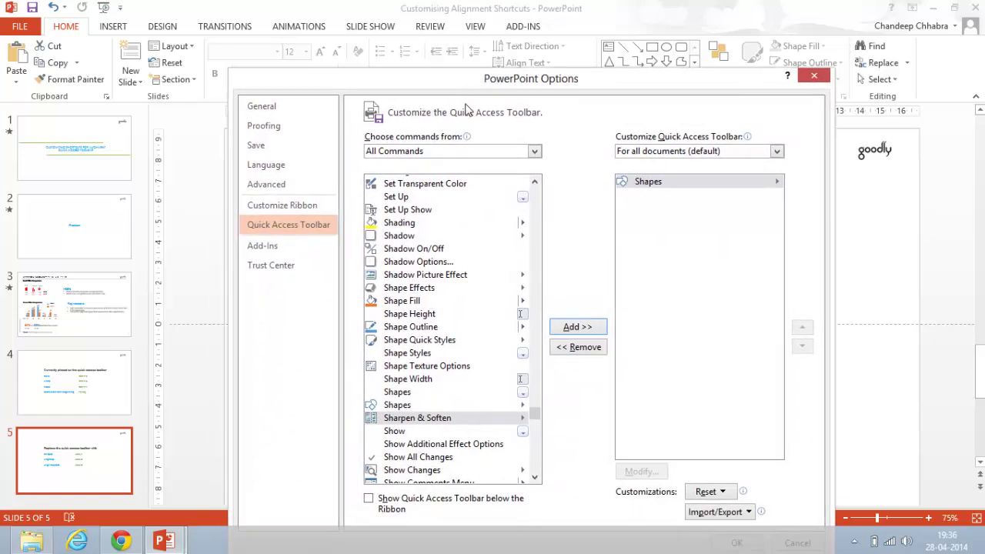
click(476, 288)
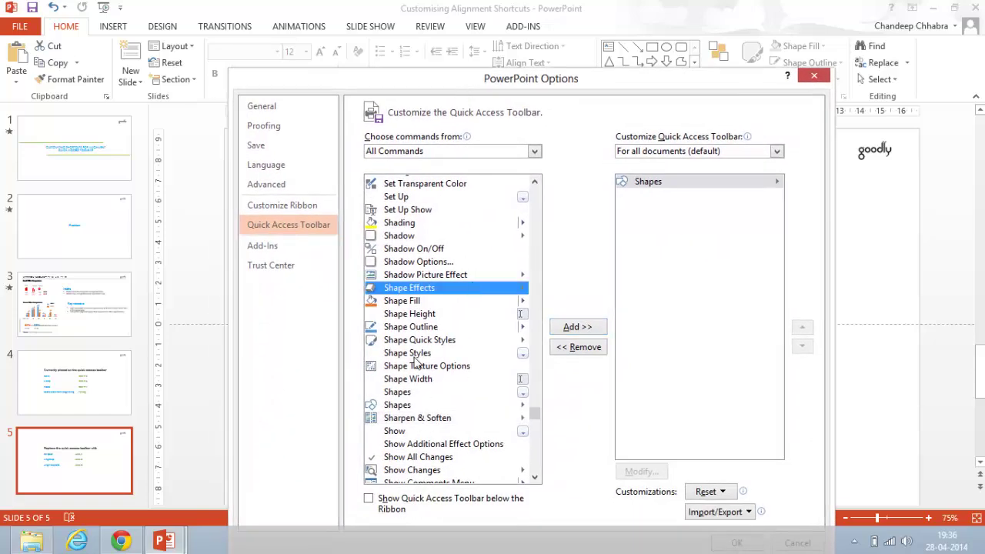
key(u)
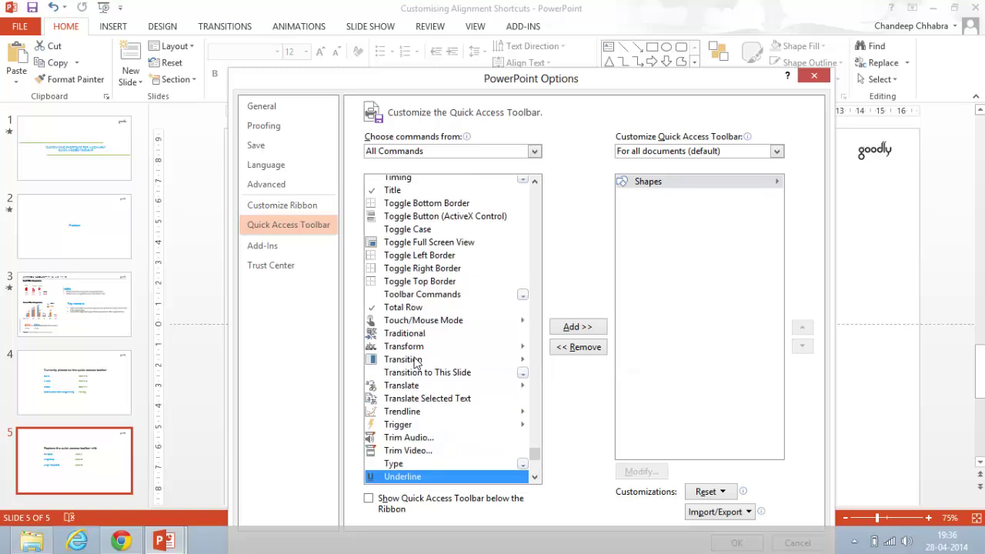
drag(534, 477, 535, 478)
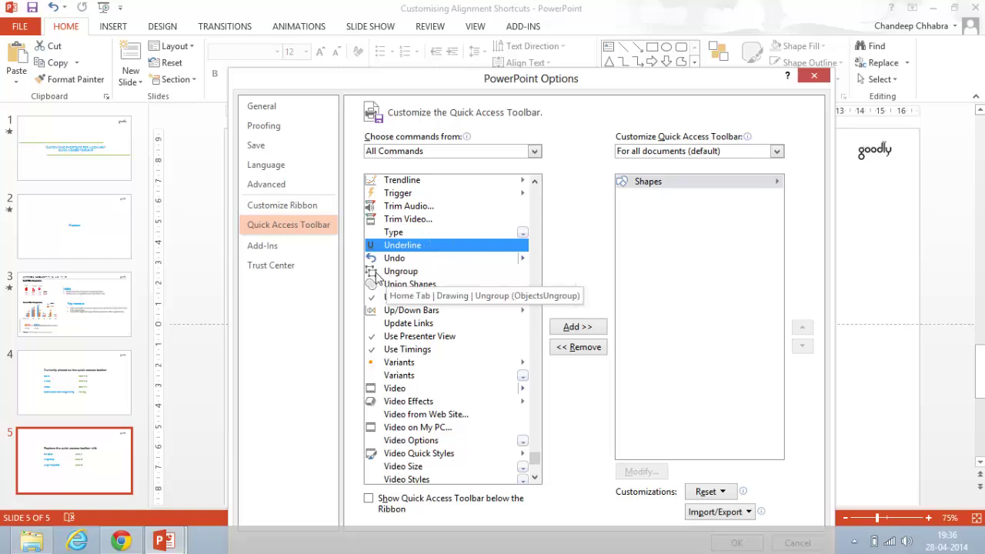
click(400, 271)
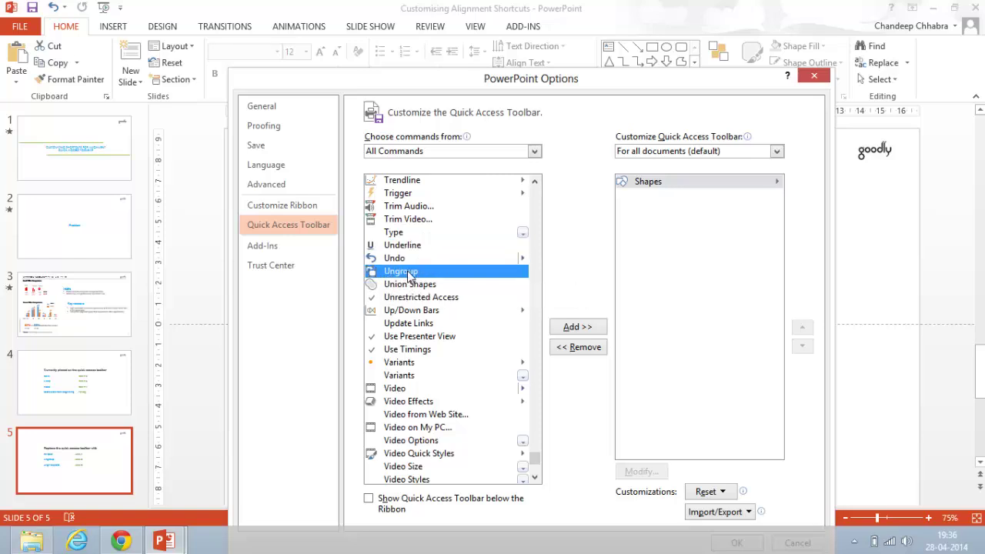
click(573, 329)
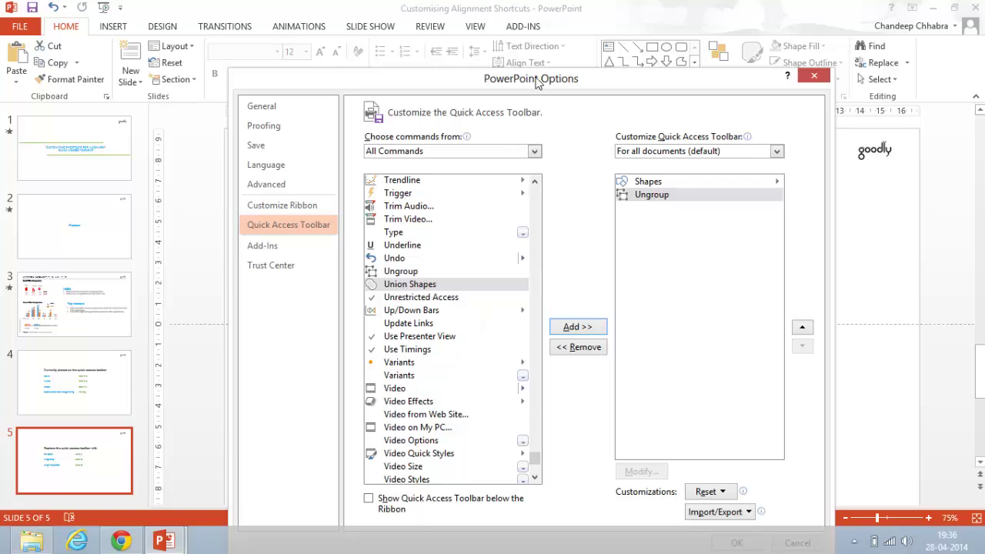
- Add the general Align Objects command, rather than the single-direction align commands, to the Quick Access Toolbar below Ungroup
drag(536, 83, 537, 407)
drag(448, 402, 433, 23)
click(400, 181)
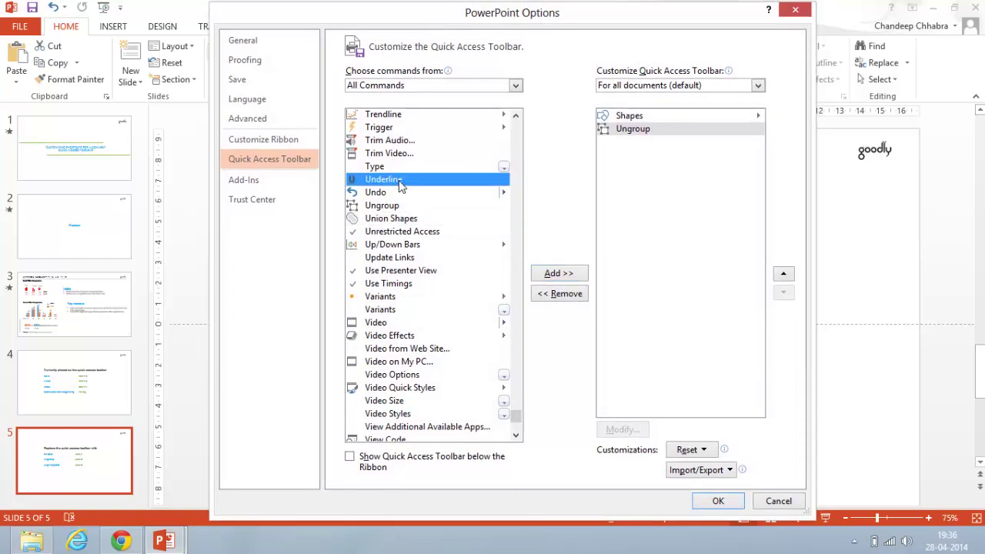
key(Home)
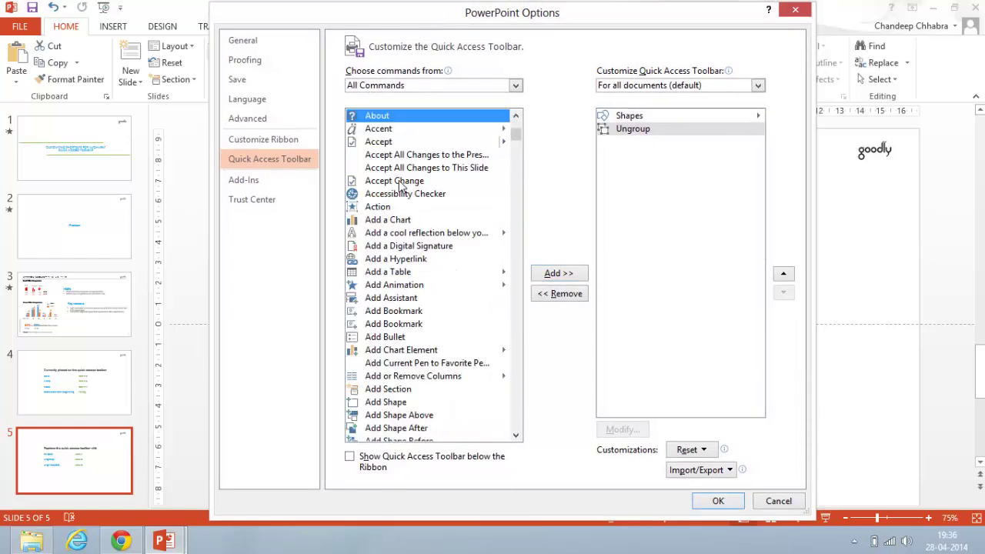
scroll(426, 320, down, 2)
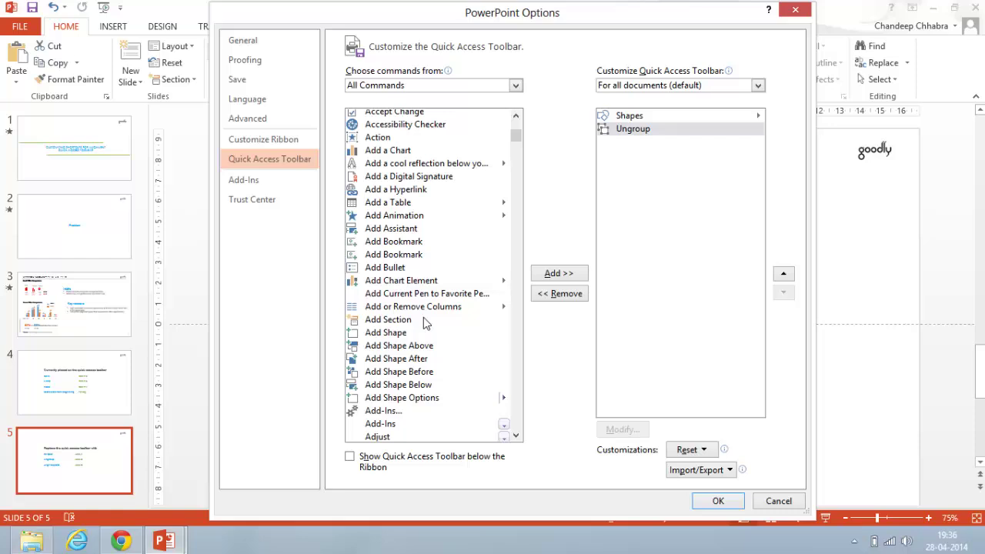
scroll(425, 323, down, 4)
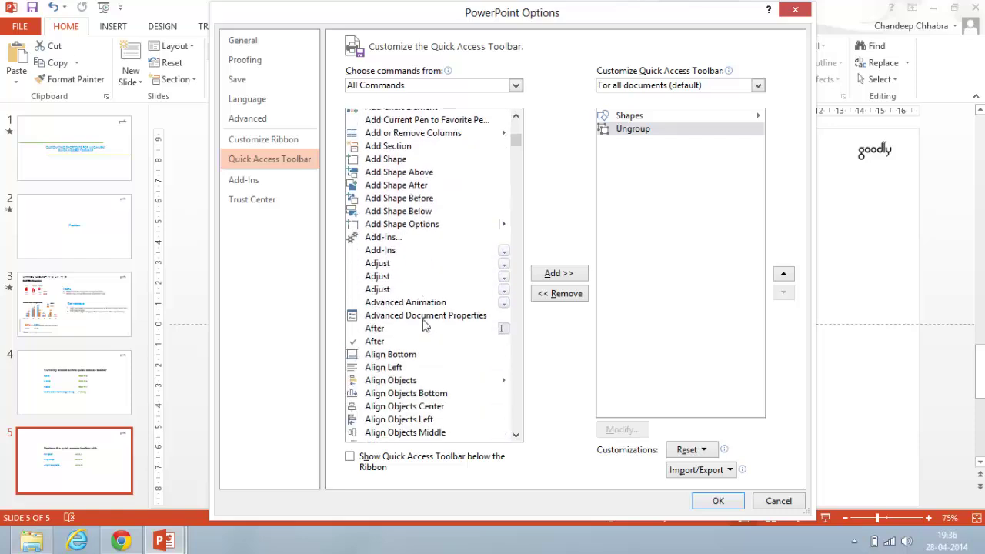
scroll(426, 326, down, 1)
click(388, 349)
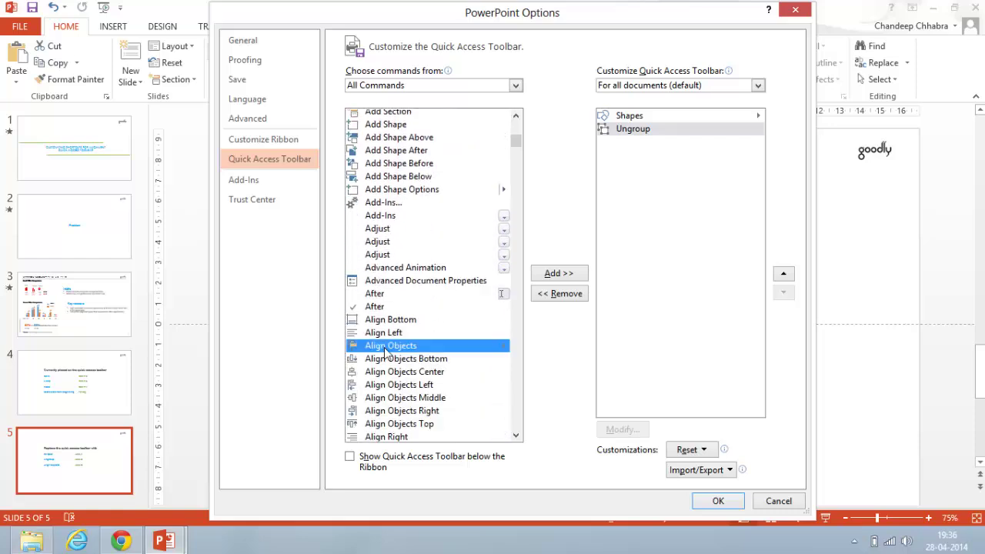
scroll(434, 352, down, 2)
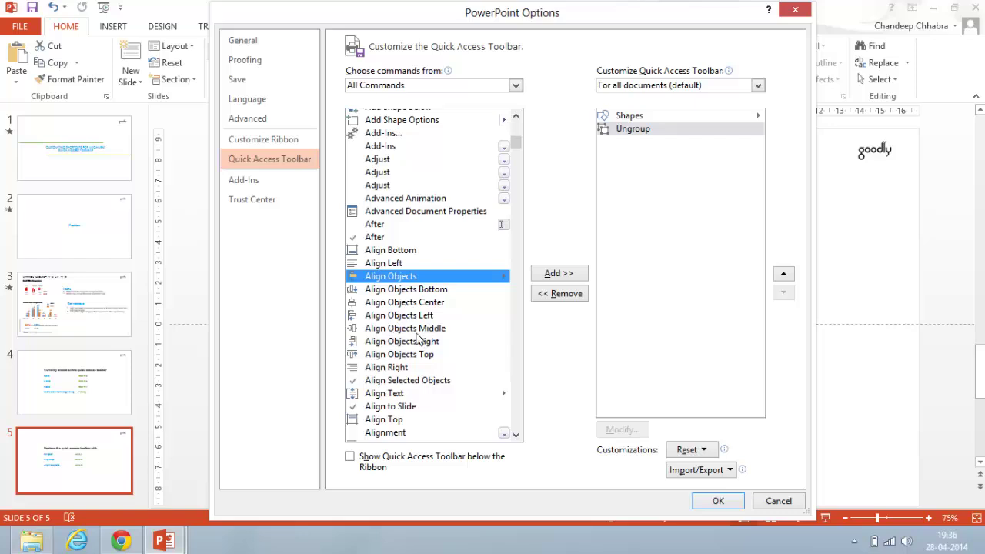
click(390, 292)
click(391, 304)
click(397, 328)
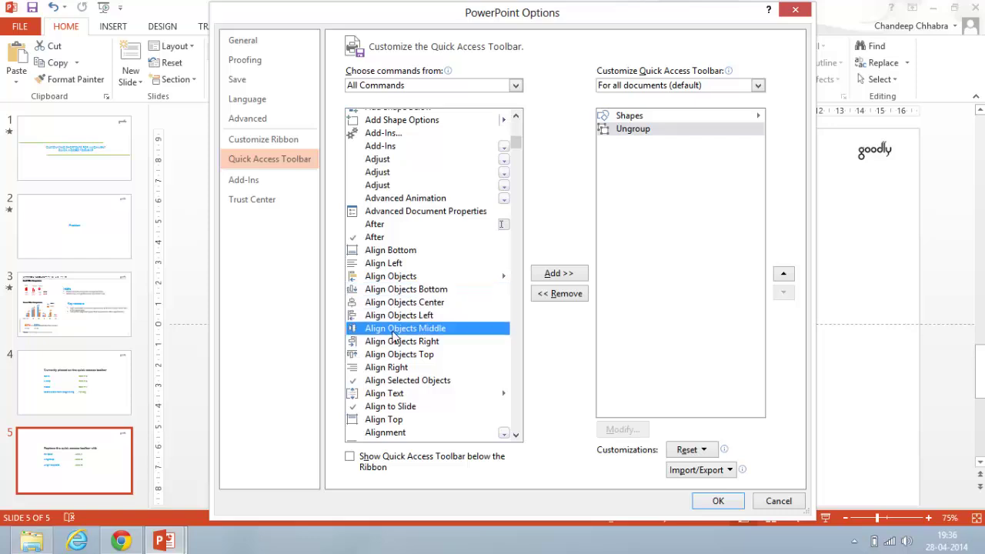
click(399, 341)
click(400, 354)
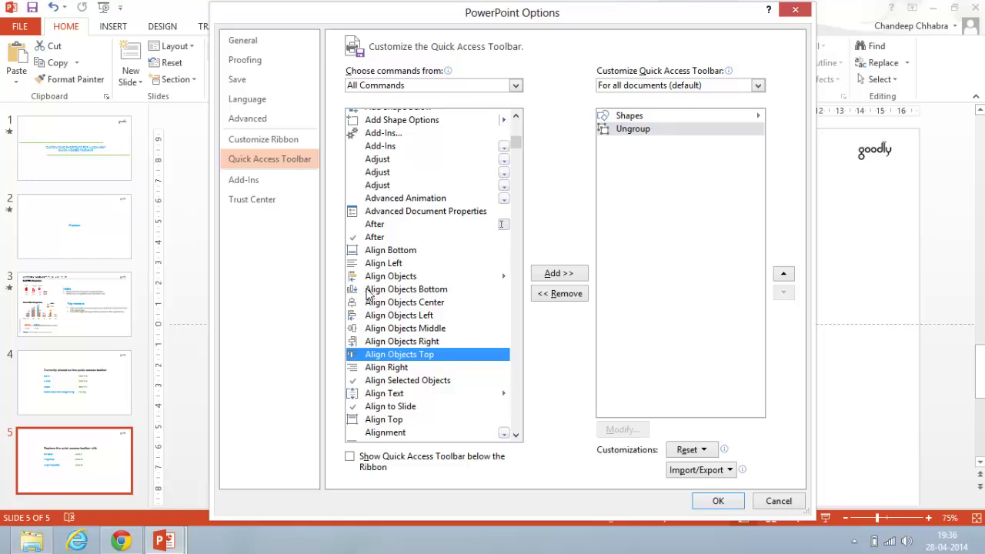
click(382, 279)
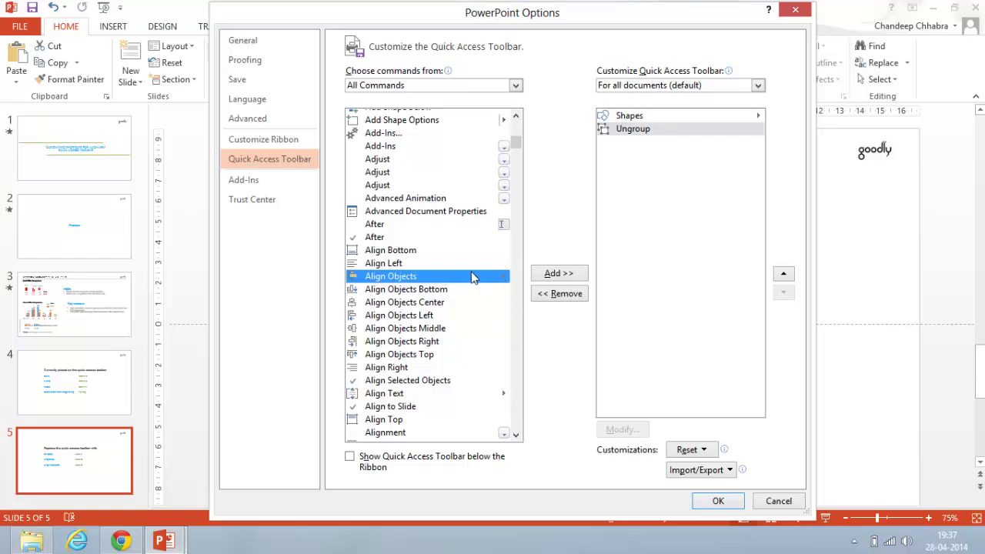
click(566, 277)
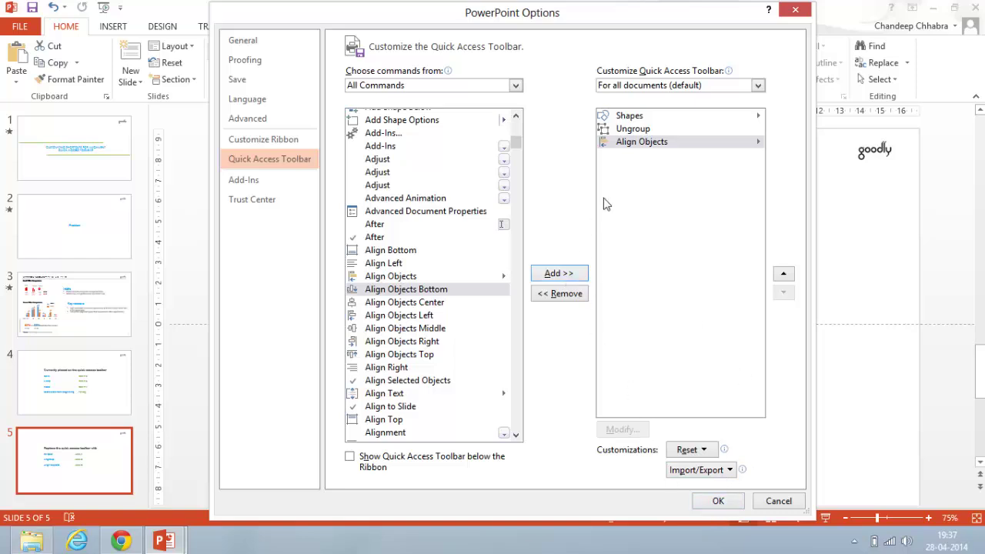
- Review the order of Shapes, Ungroup and Align Objects in the Quick Access Toolbar and apply the customisation
click(635, 117)
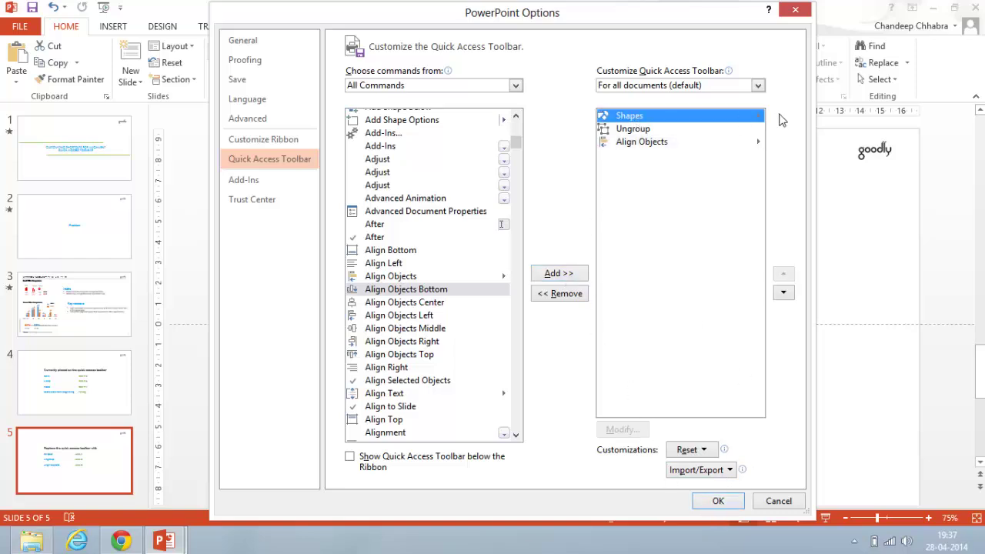
click(640, 130)
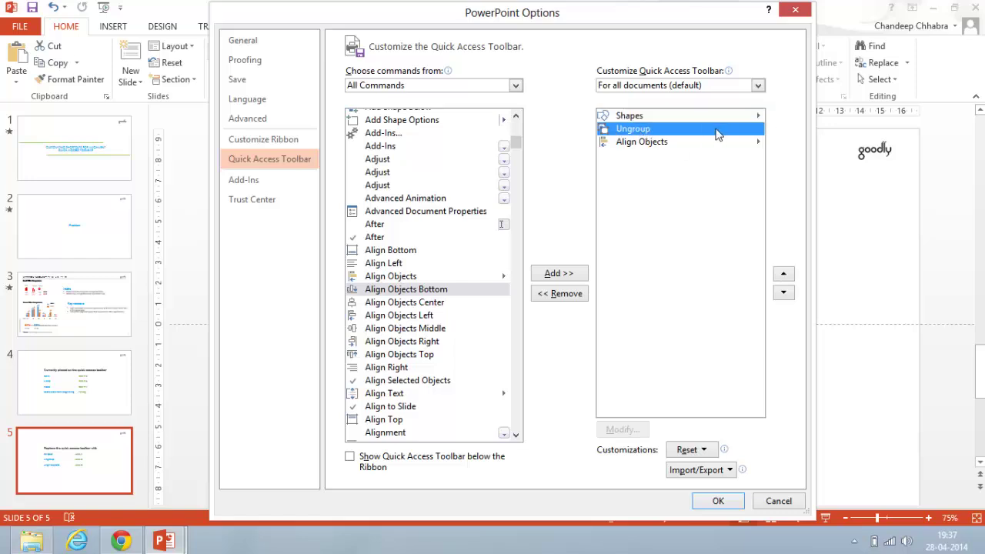
click(650, 145)
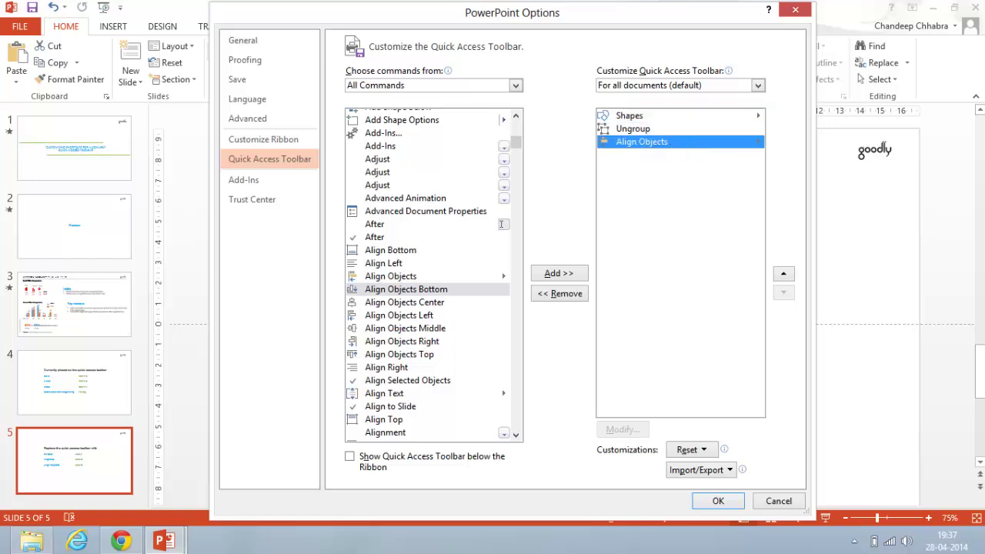
click(718, 501)
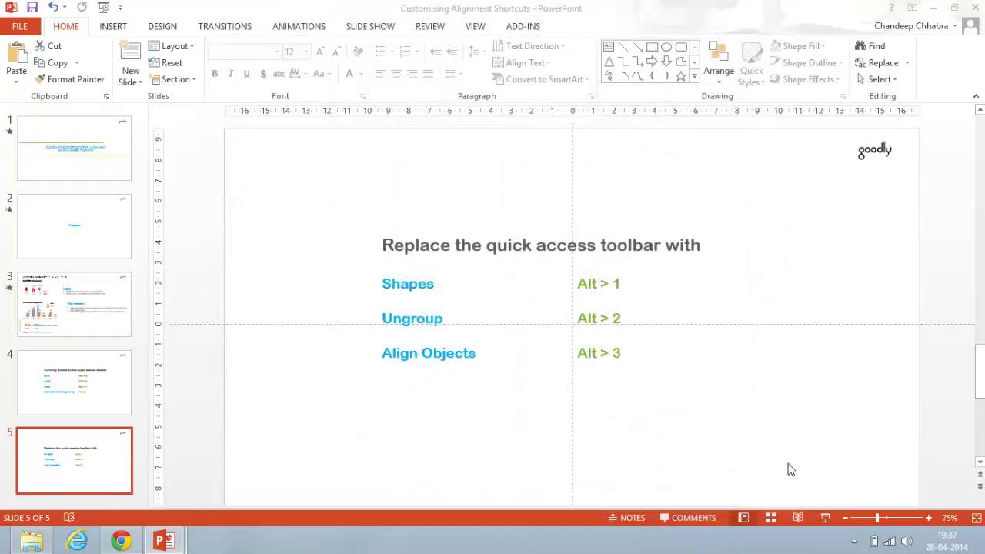